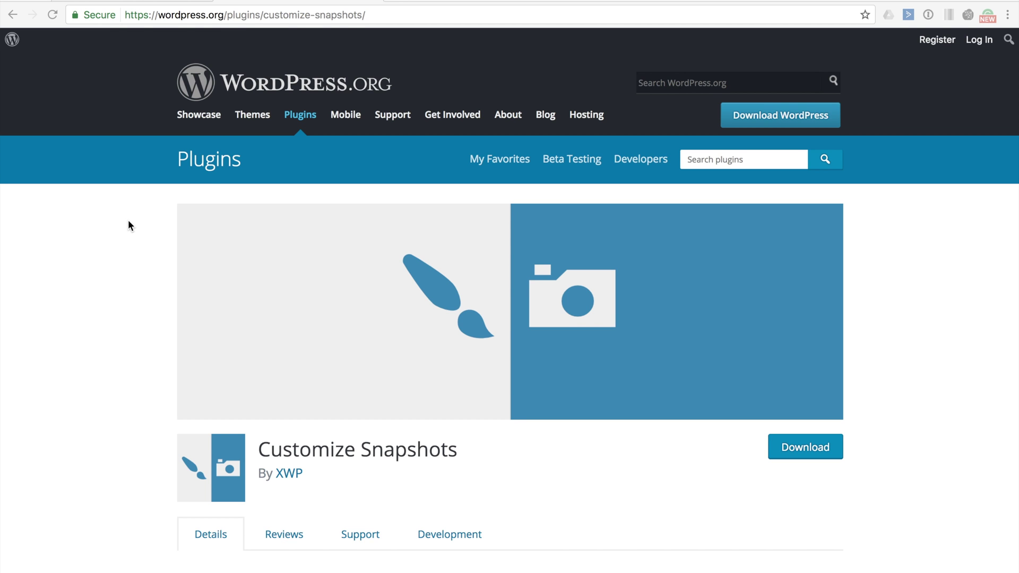
Scroll the Customize Snapshots plugin page to its description, version 0.6.1 and ratings.
scroll(128, 222, "down", 7)
scroll(129, 226, "down", 1)
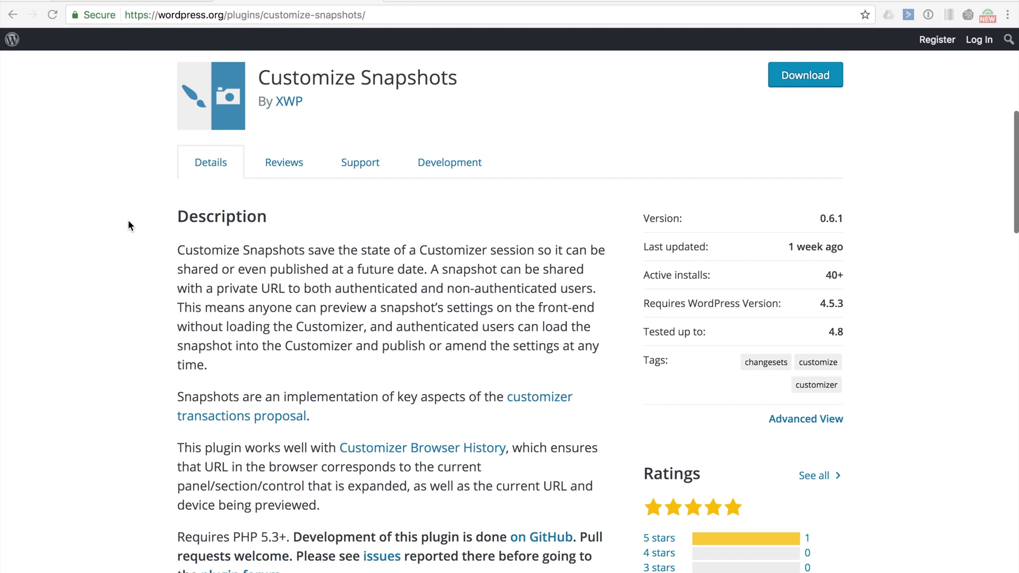
scroll(129, 226, "down", 1)
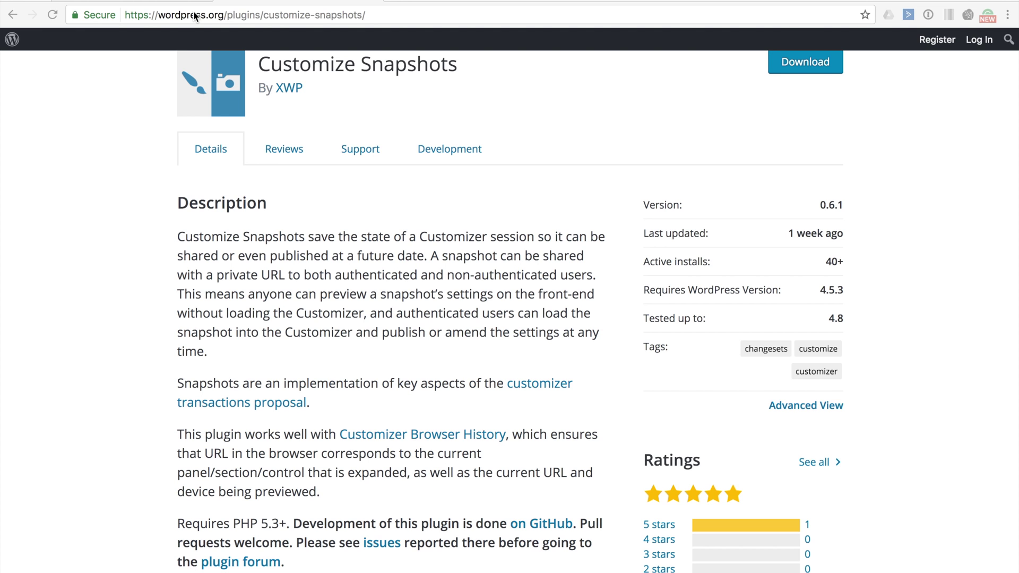
Switch to the xwpdemo.dev tab and open its admin Dashboard from the site name.
left_click(175, 2)
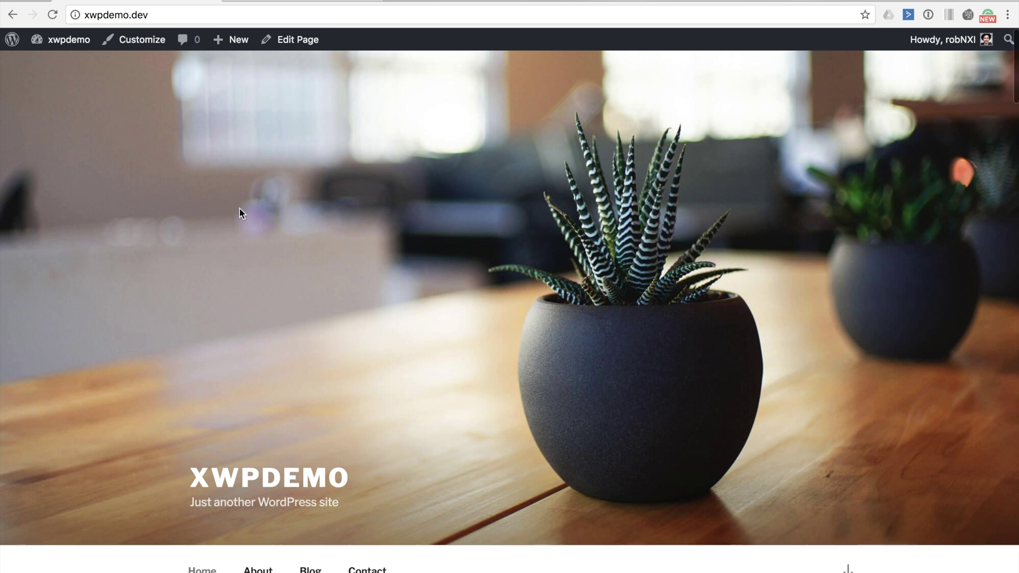
scroll(240, 211, "down", 3)
scroll(240, 213, "down", 3)
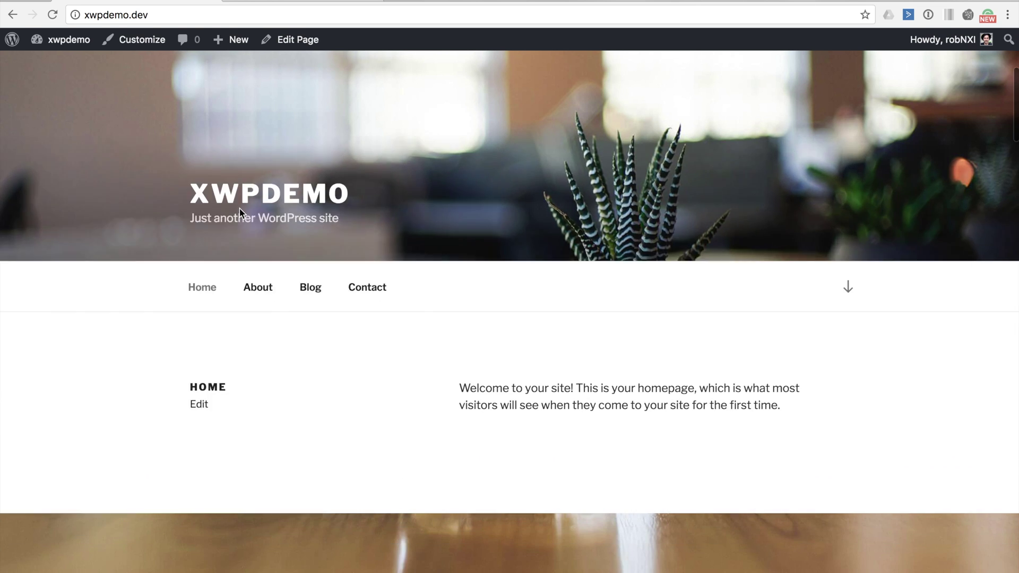
scroll(240, 213, "up", 6)
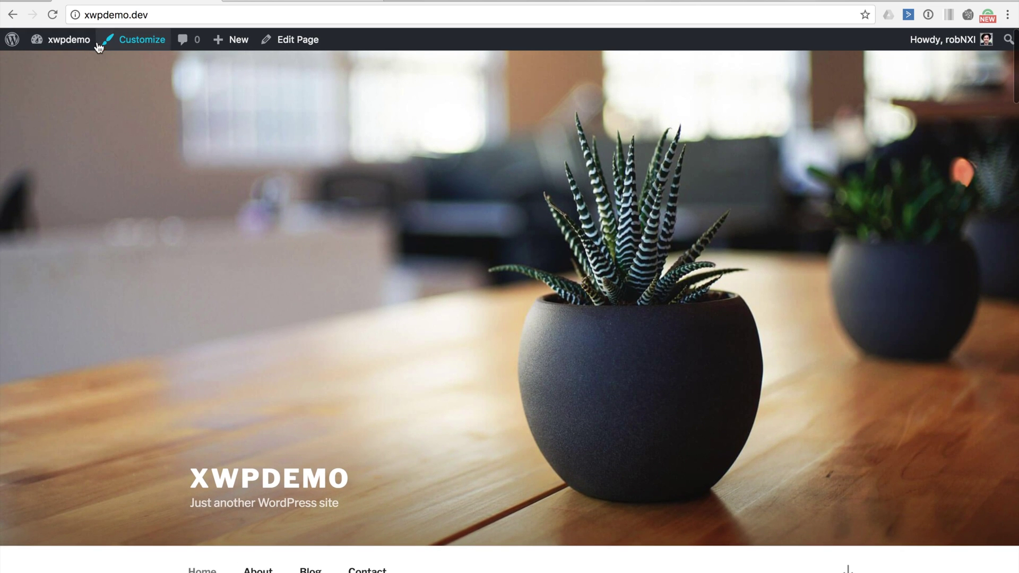
left_click(75, 42)
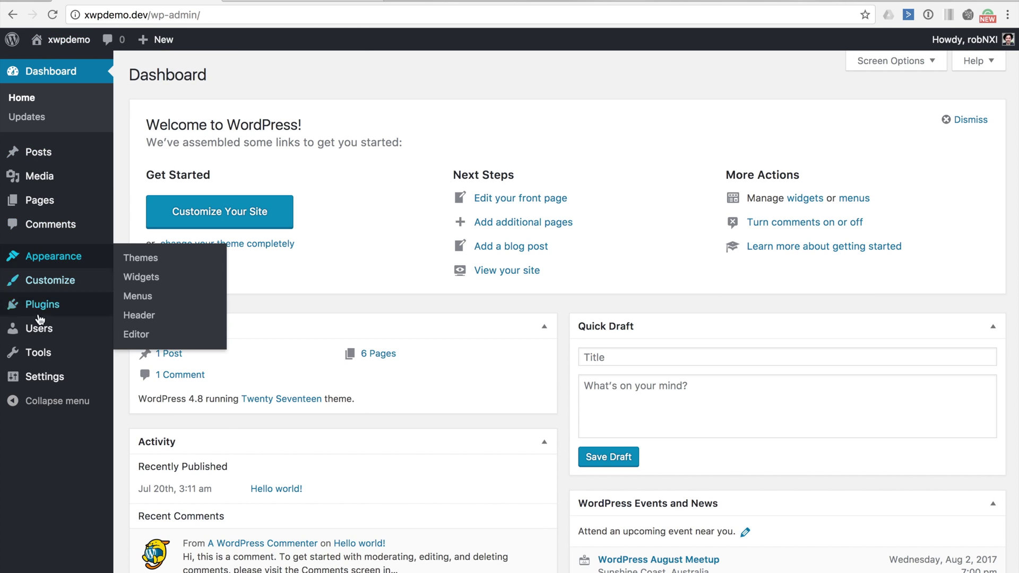
mouse_move(40, 377)
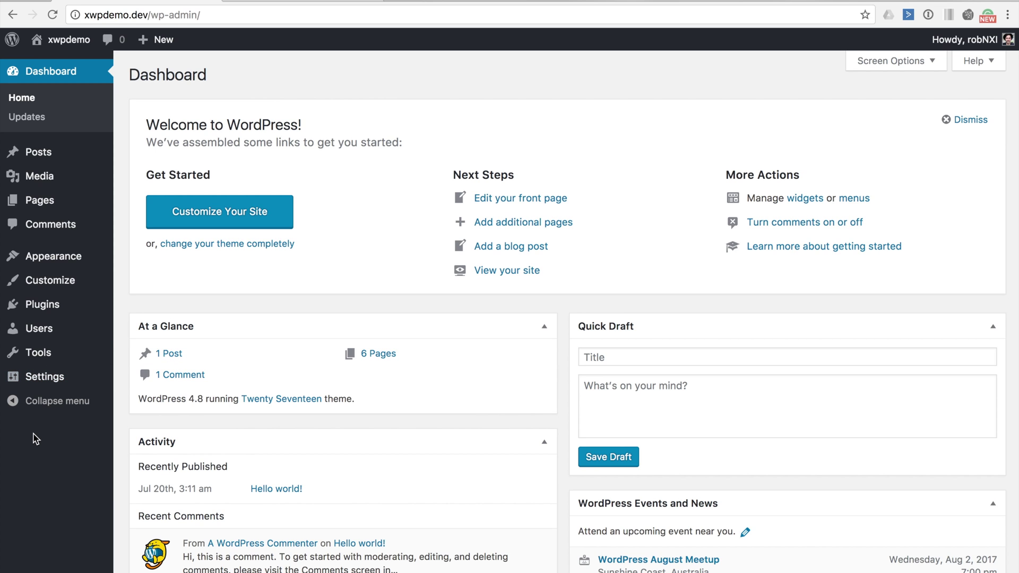
mouse_move(52, 286)
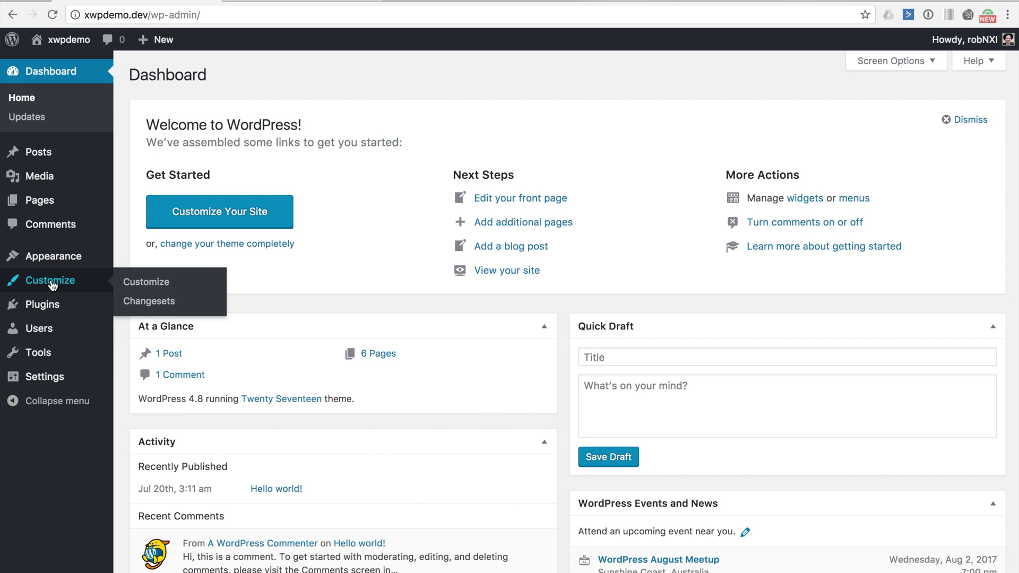
mouse_move(69, 263)
In the Customizer's Site Identity section, change the site title to 'New Title'.
left_click(153, 286)
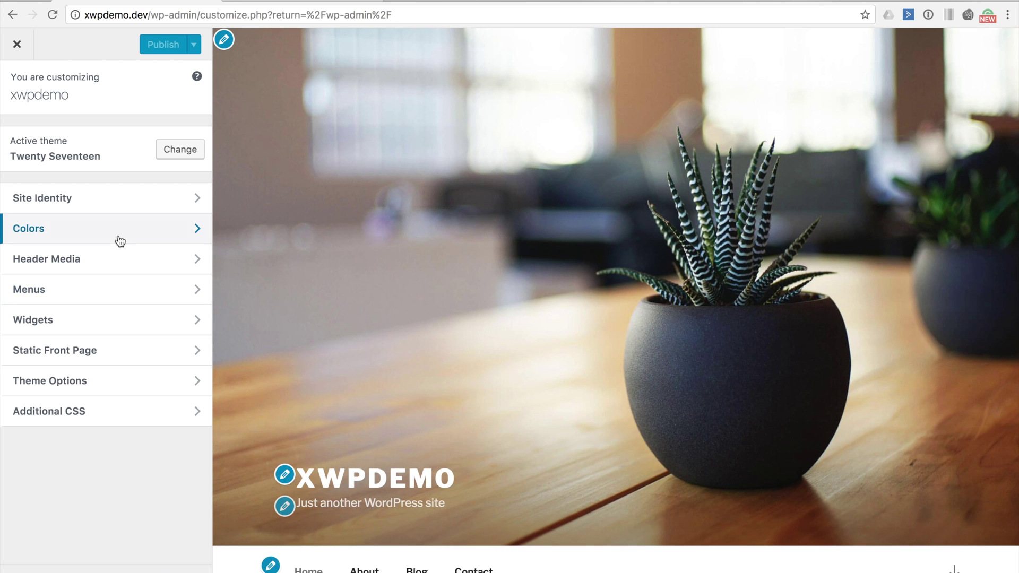
left_click(108, 200)
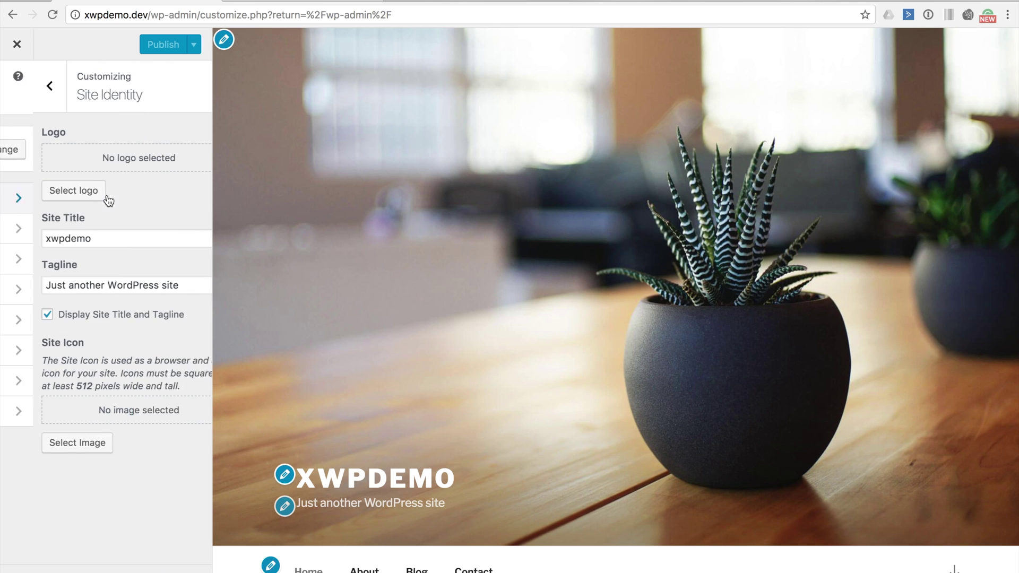
double_click(64, 235)
type("New Title")
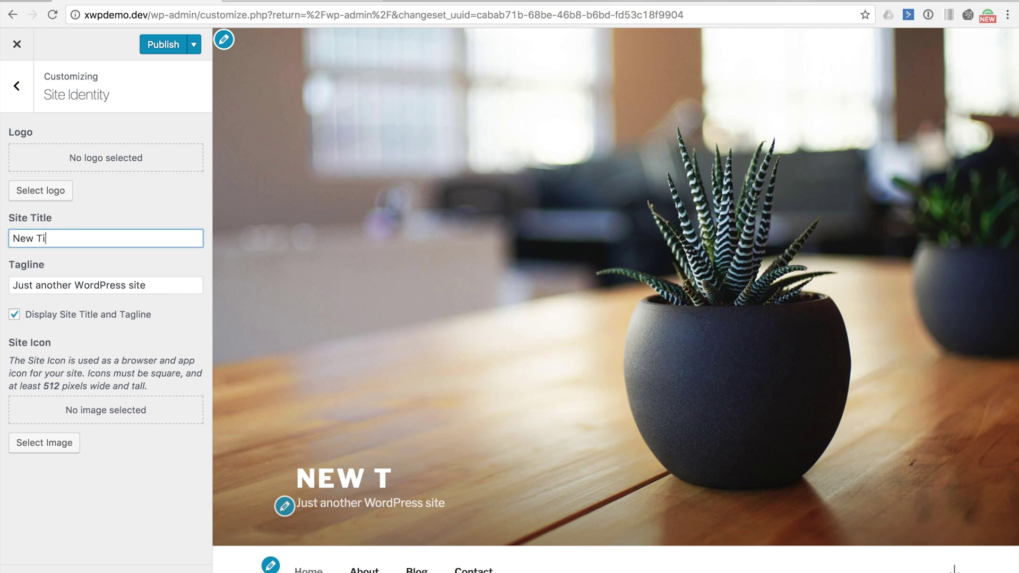
Replace the tagline with 'New Tagline', correcting the missing 'w' typo.
left_click(35, 282)
key("ctrl+a")
type("Ne Ta")
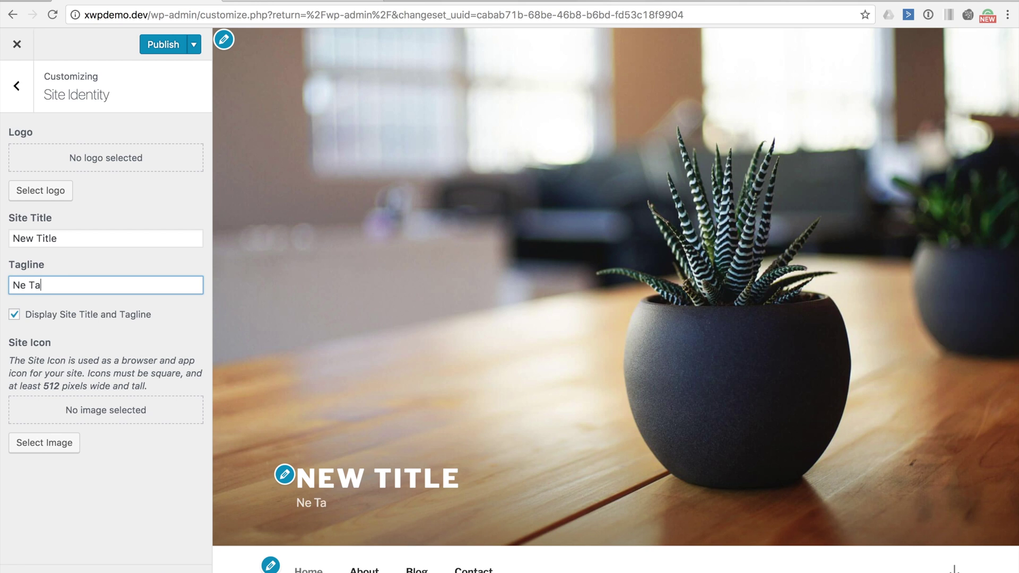
type("gline")
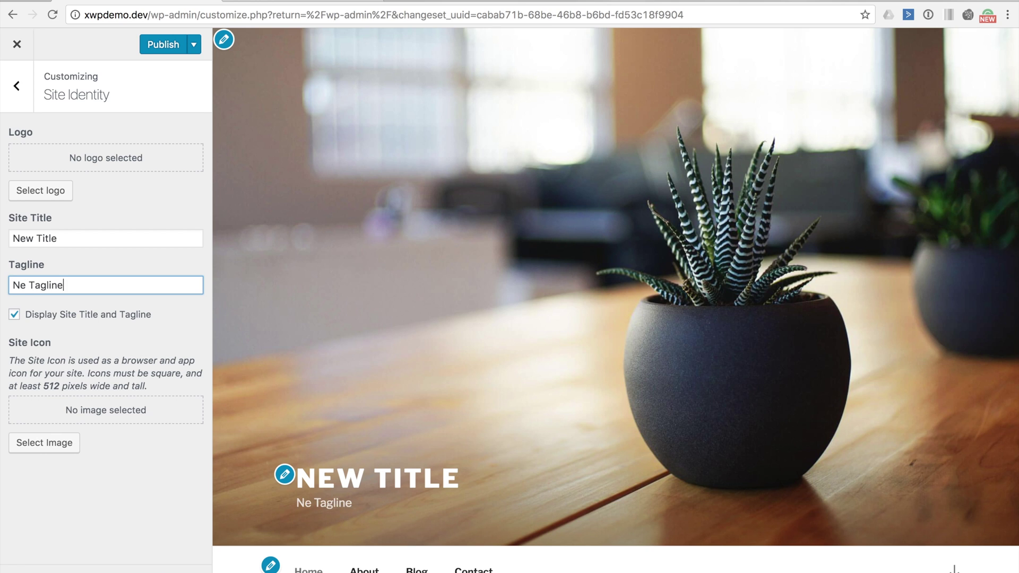
left_click(25, 287)
type("w")
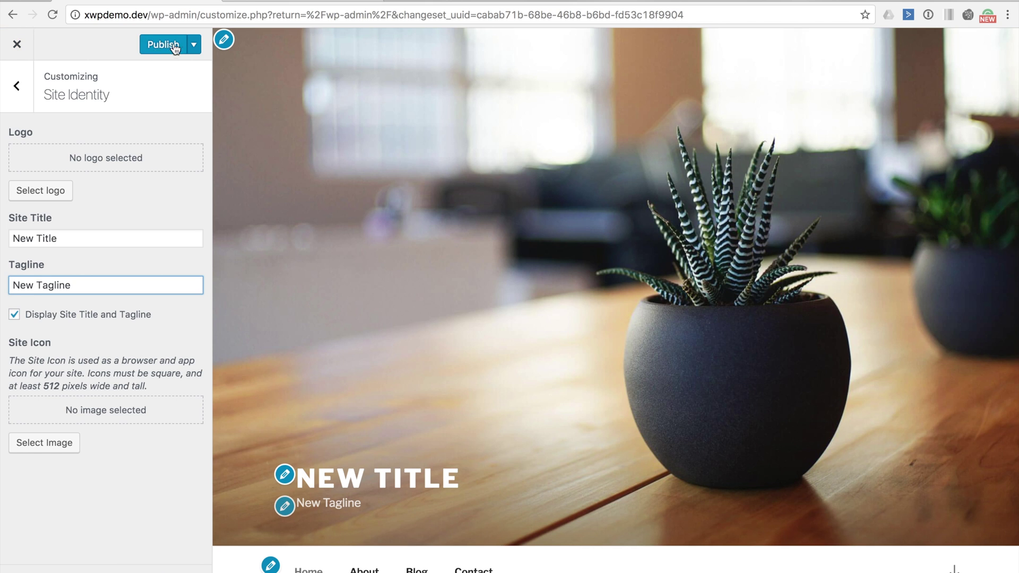
Switch the Customizer save action to Draft, keeping the title and tagline changes unpublished.
left_click(194, 46)
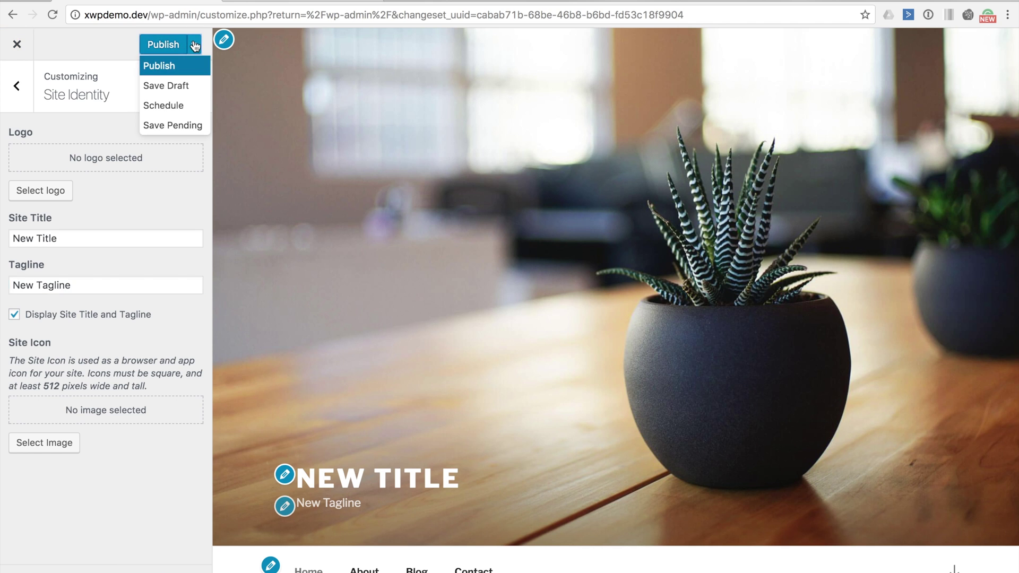
left_click(171, 86)
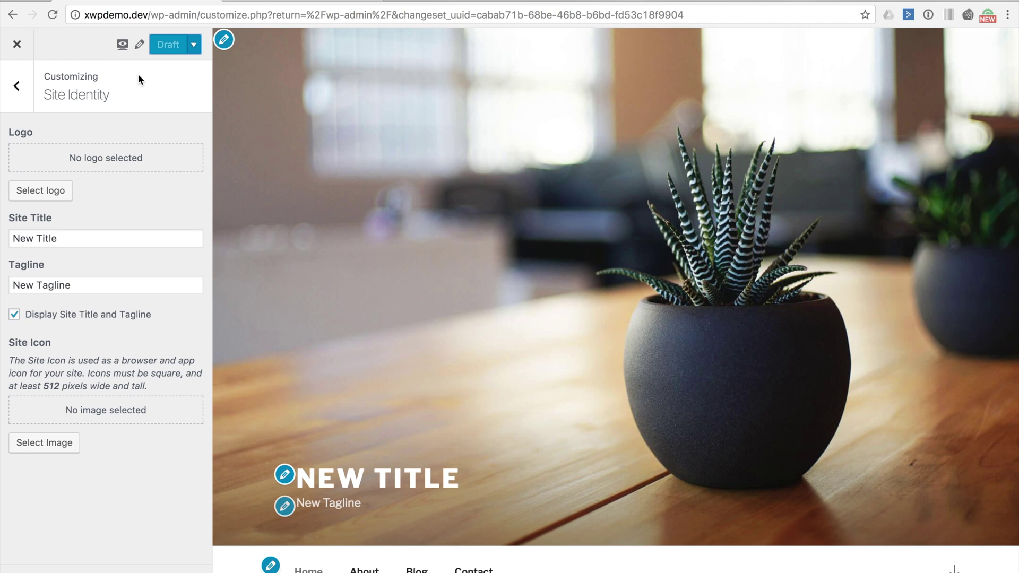
left_click(197, 46)
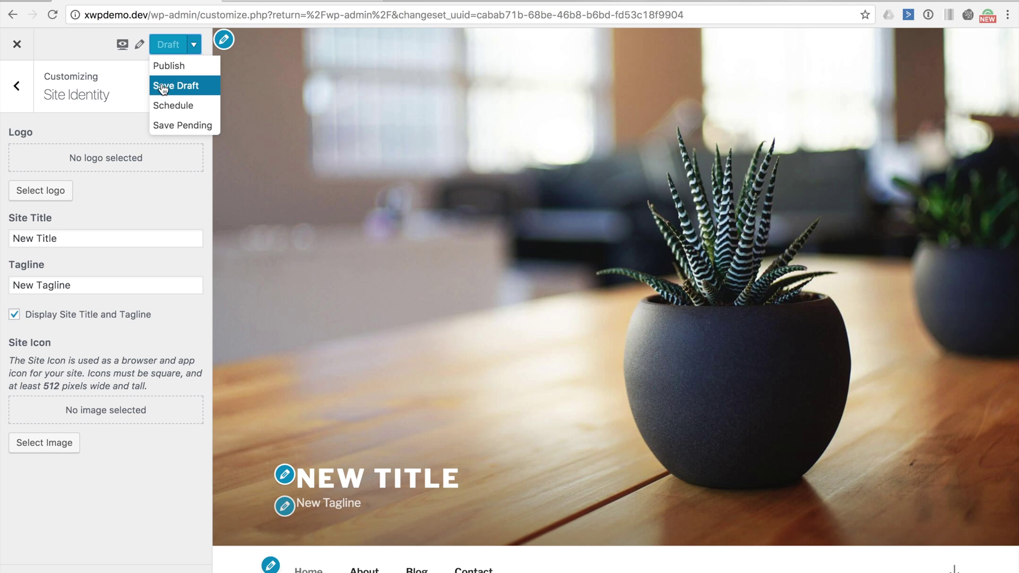
left_click(121, 78)
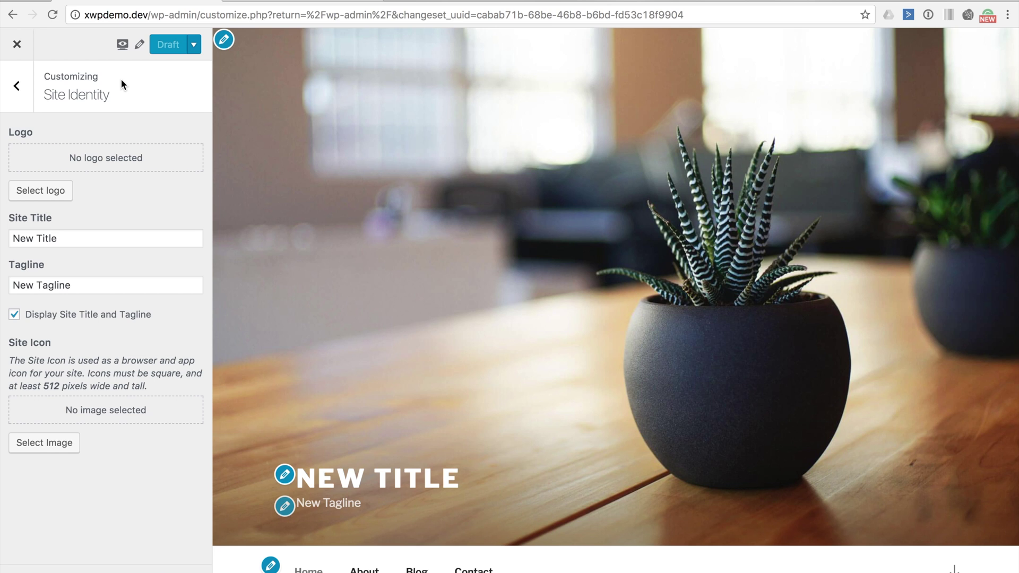
Give the draft changeset the title 'Change site title and tagline'.
left_click(140, 45)
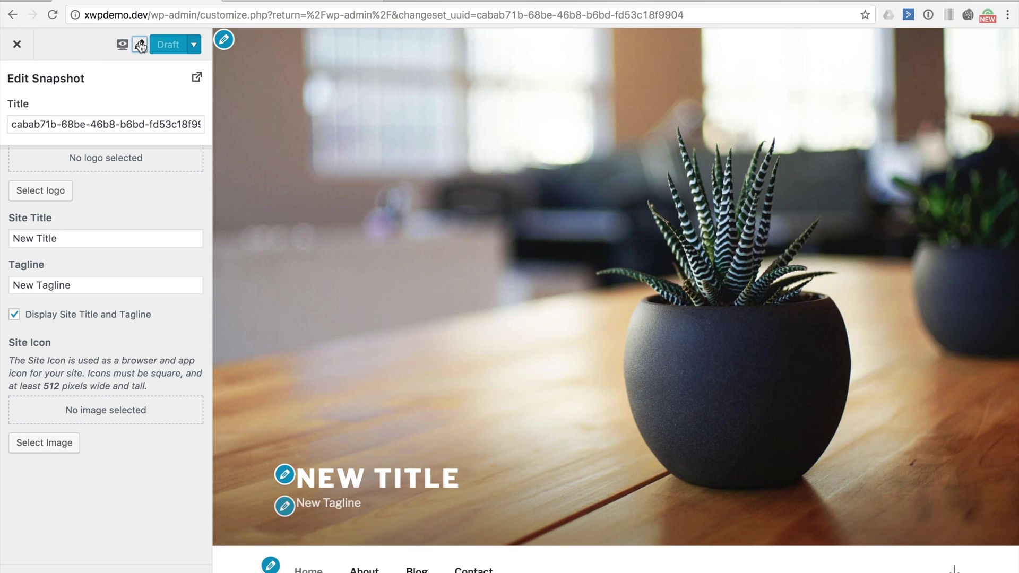
triple_click(117, 119)
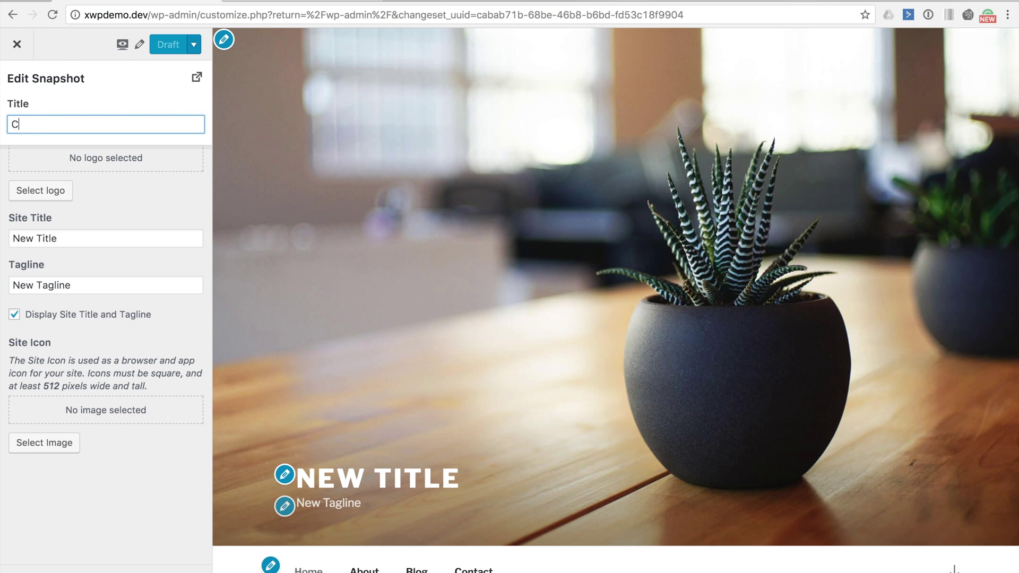
type("hange site title and t")
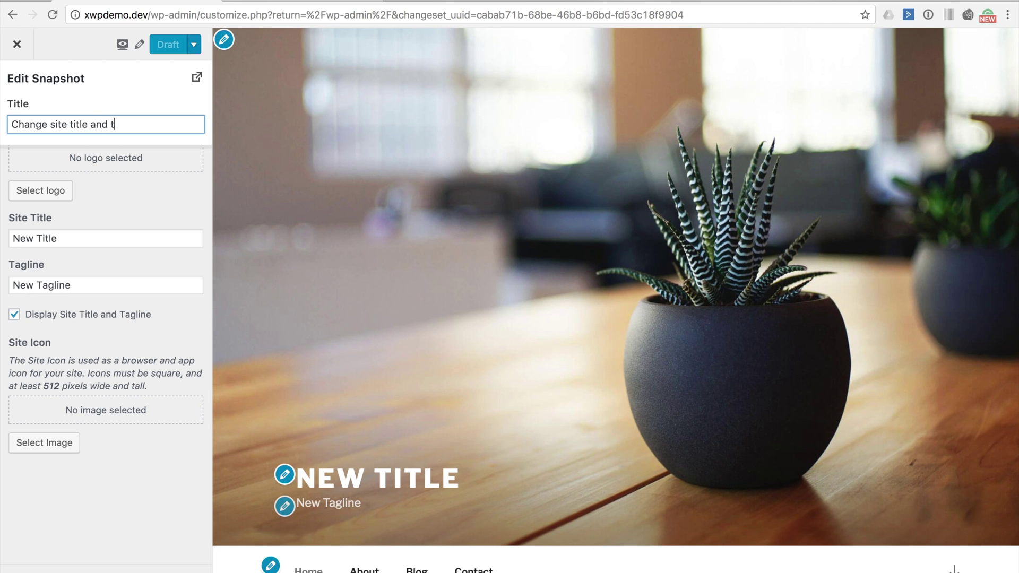
type("agline")
key("Return")
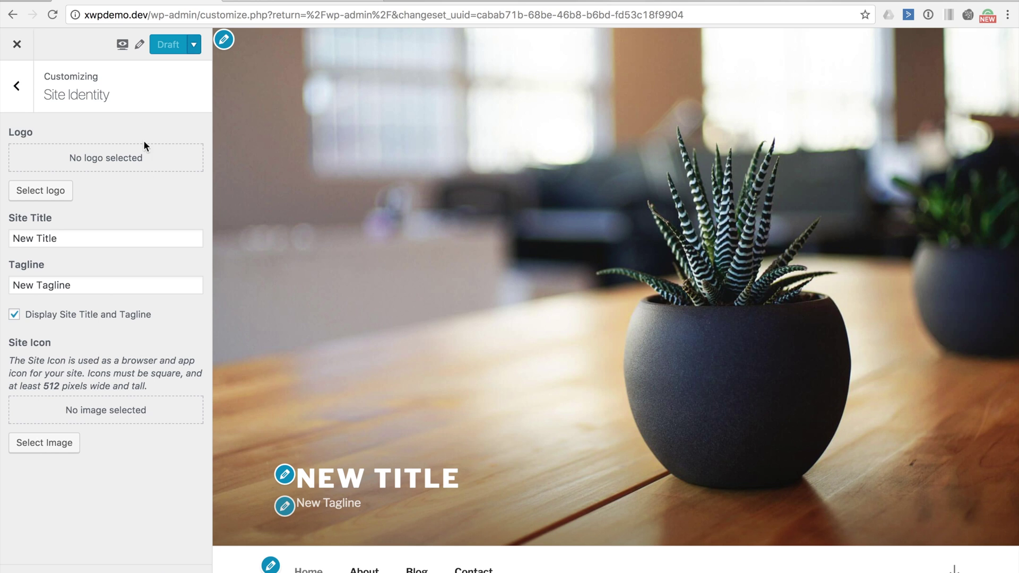
left_click(122, 47)
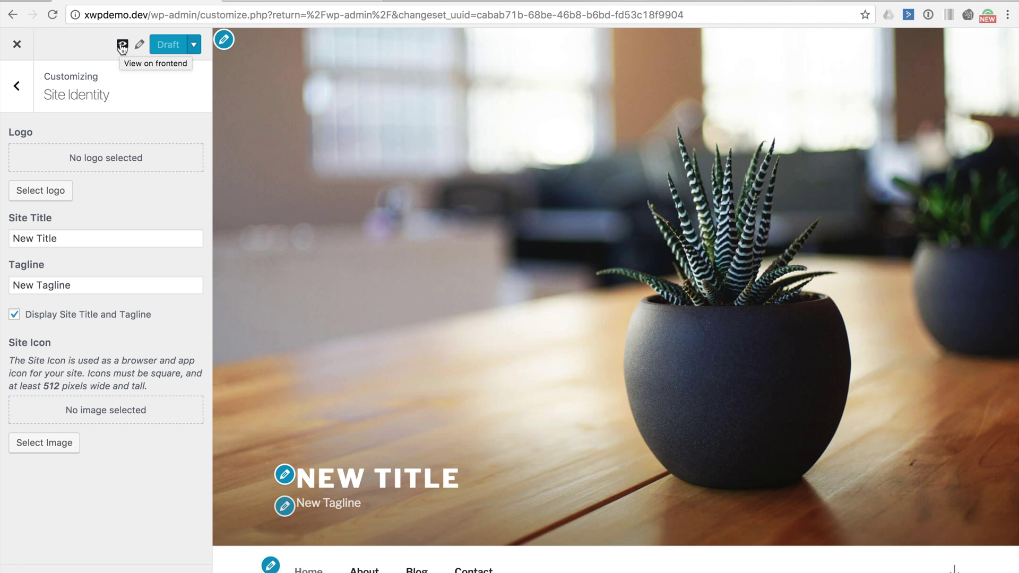
Preview the draft on the frontend, checking New Title and New Tagline on About, Blog and Home.
left_click(122, 47)
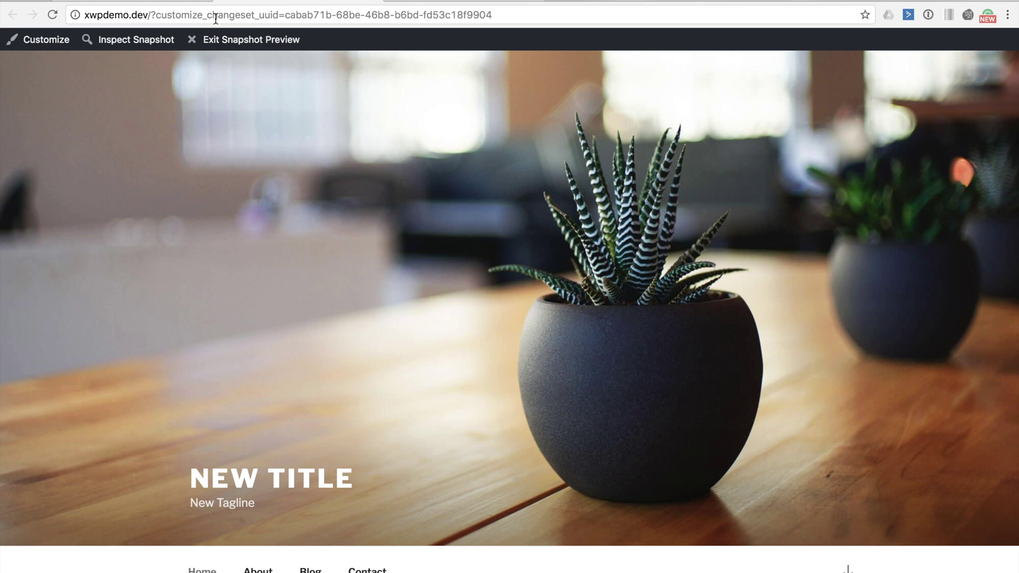
double_click(215, 16)
left_click(215, 16)
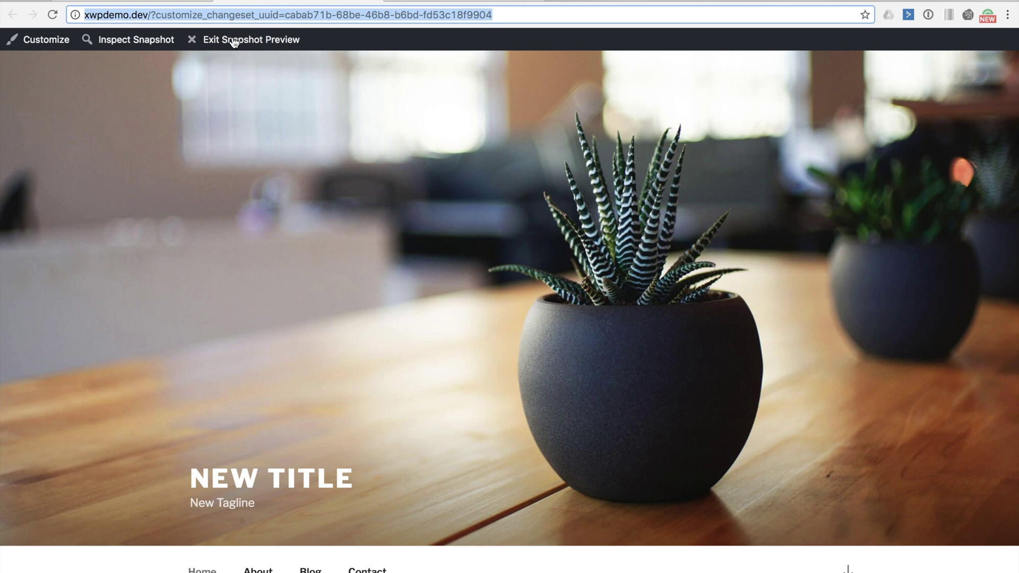
scroll(223, 190, "down", 2)
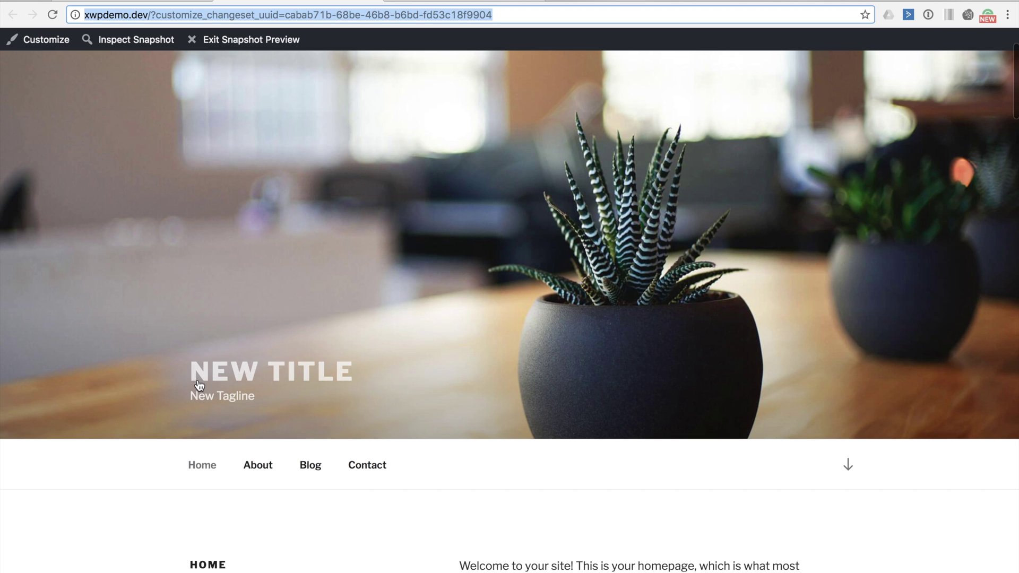
scroll(199, 385, "up", 2)
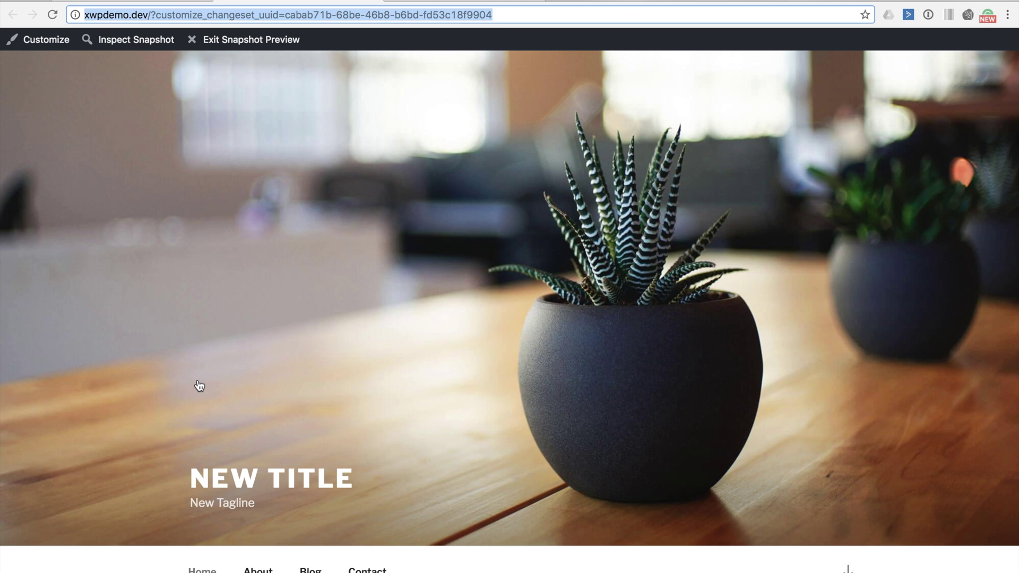
left_click(260, 571)
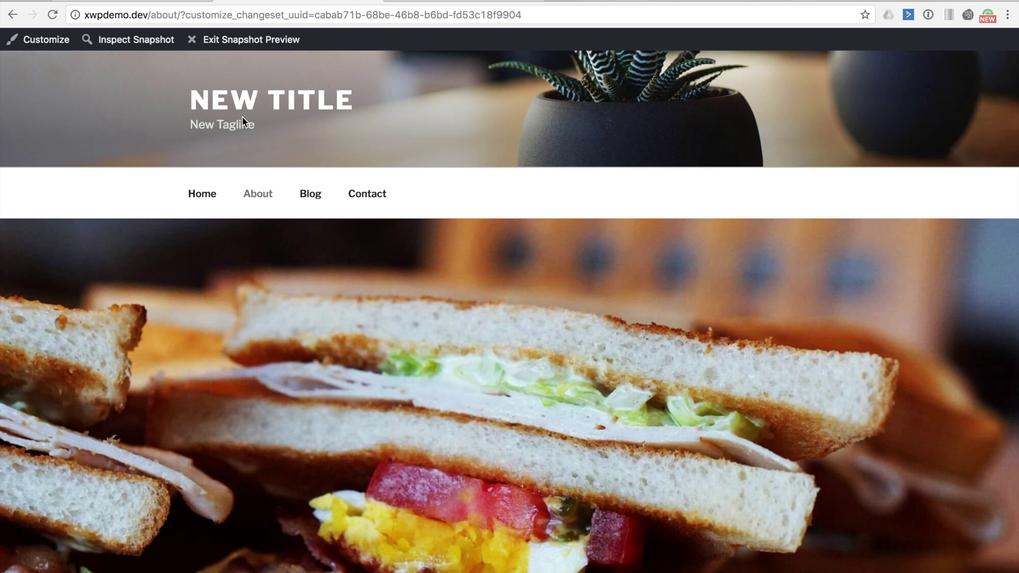
left_click(314, 200)
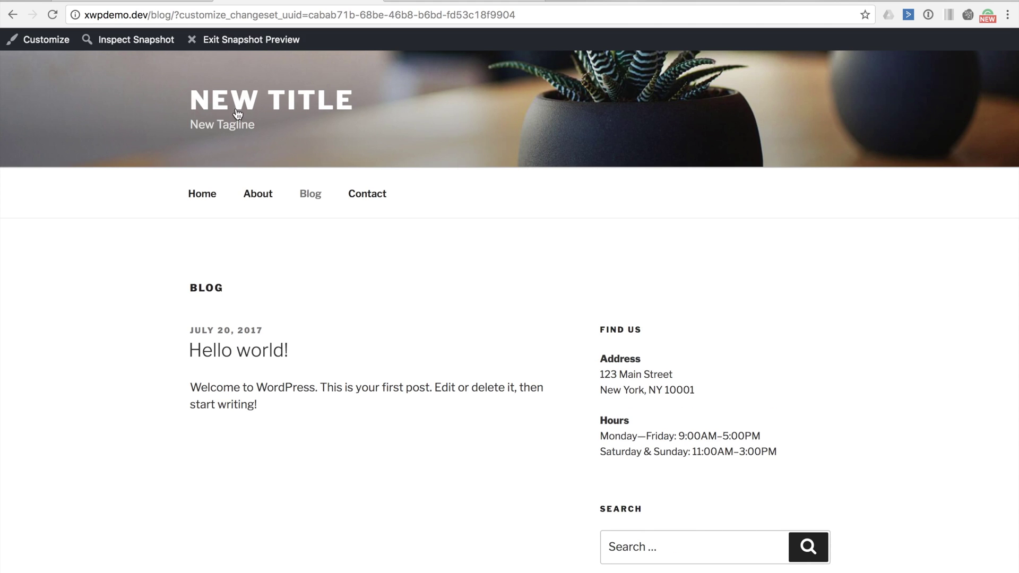
left_click(201, 192)
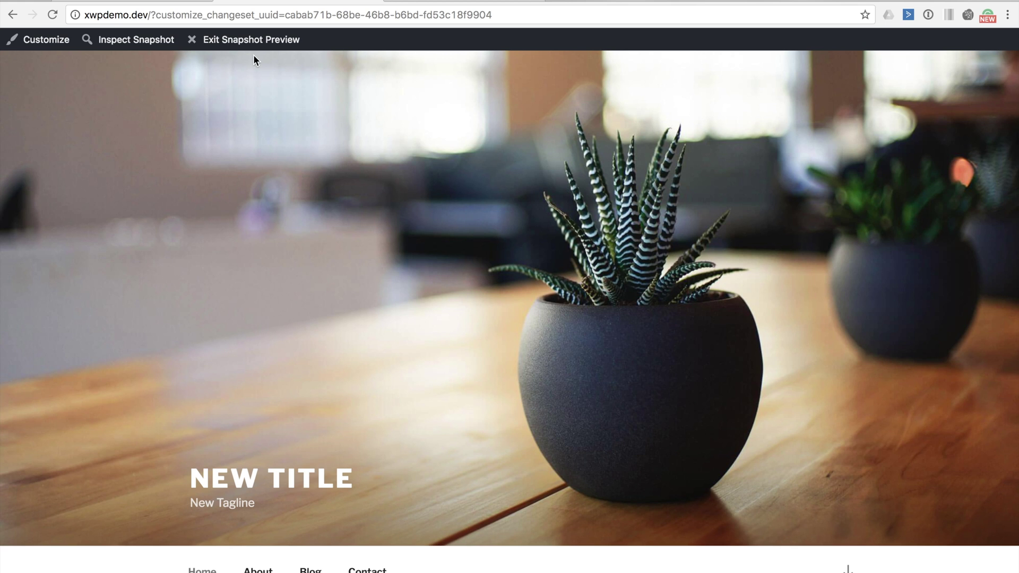
left_click(172, 18)
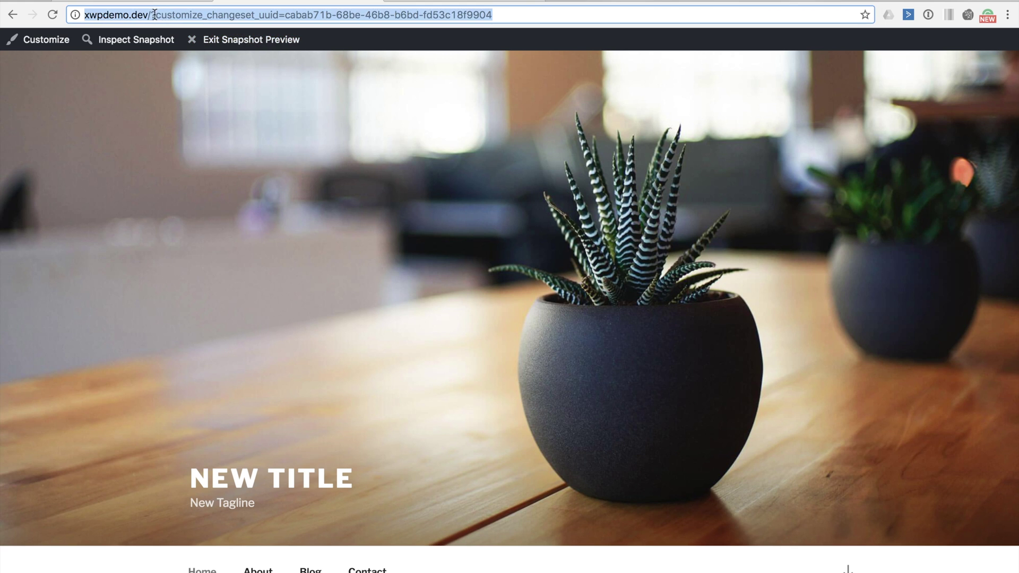
Strip the customize_changeset_uuid query from the address to load the plain site showing XWPDEMO.
left_click(151, 15)
left_click_drag(151, 15, 539, 11)
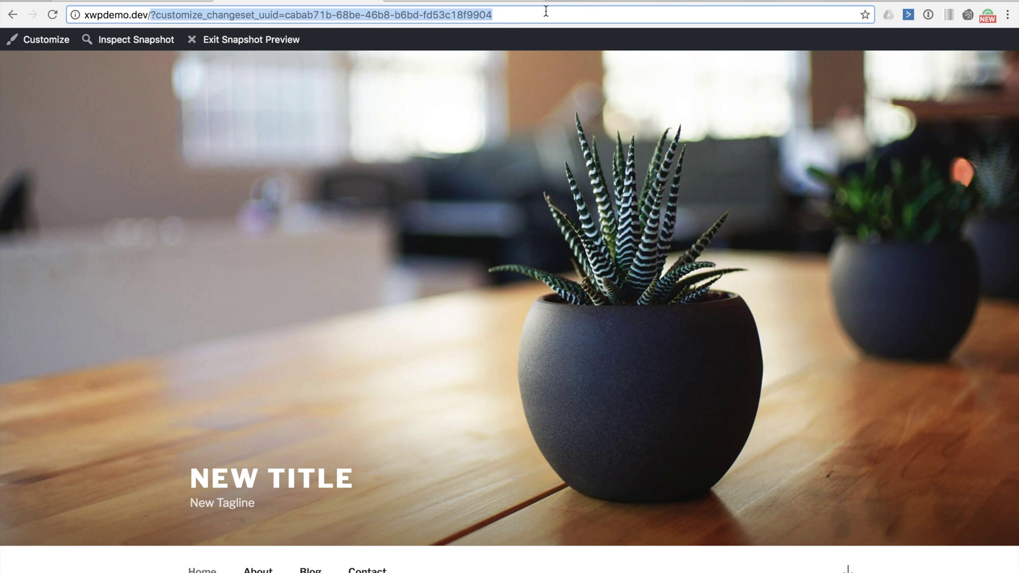
key("BackSpace")
key("Return")
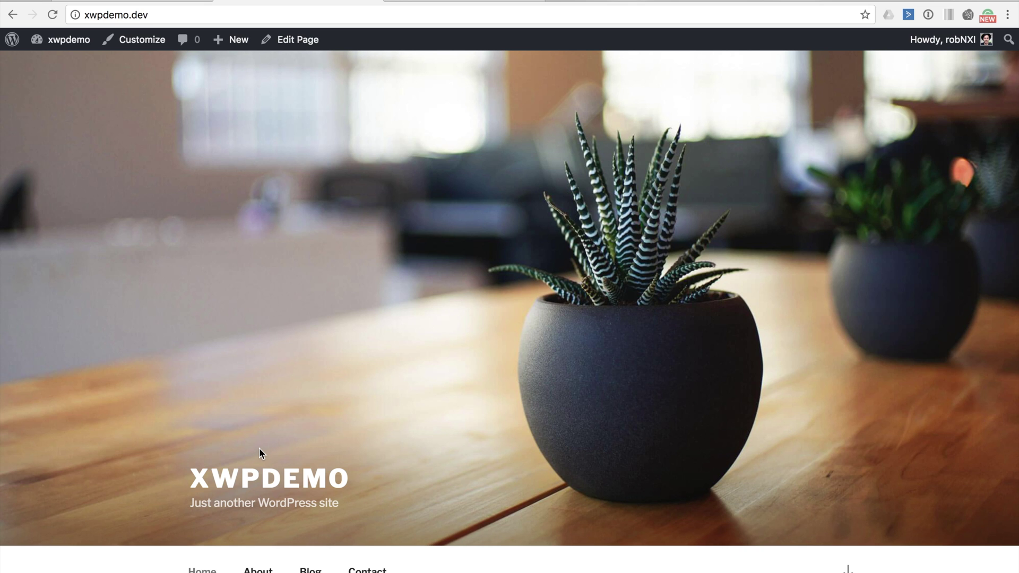
Leave the Customizer and open Customize > Changesets to list the saved changesets.
left_click(141, 40)
left_click(17, 45)
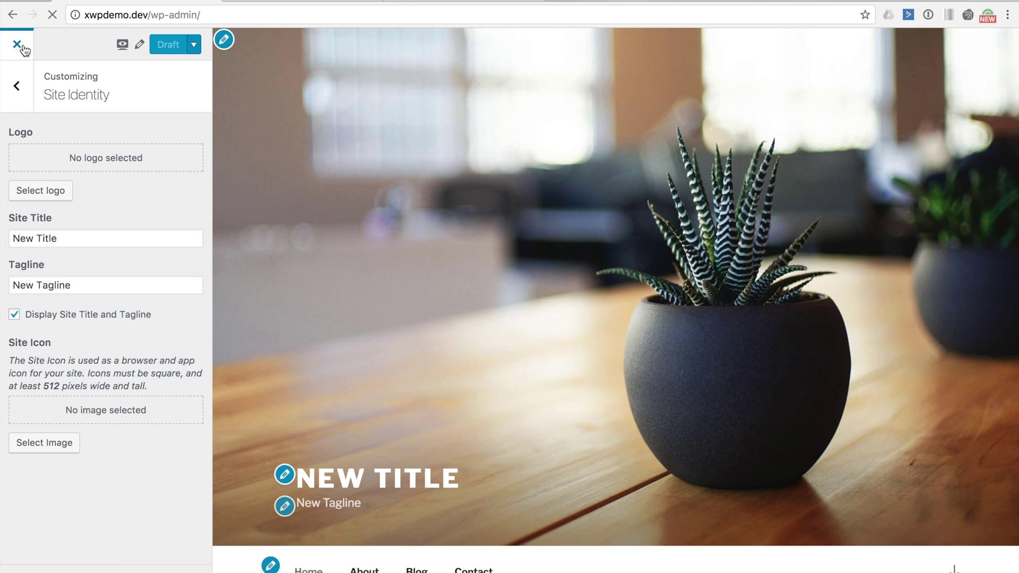
mouse_move(64, 278)
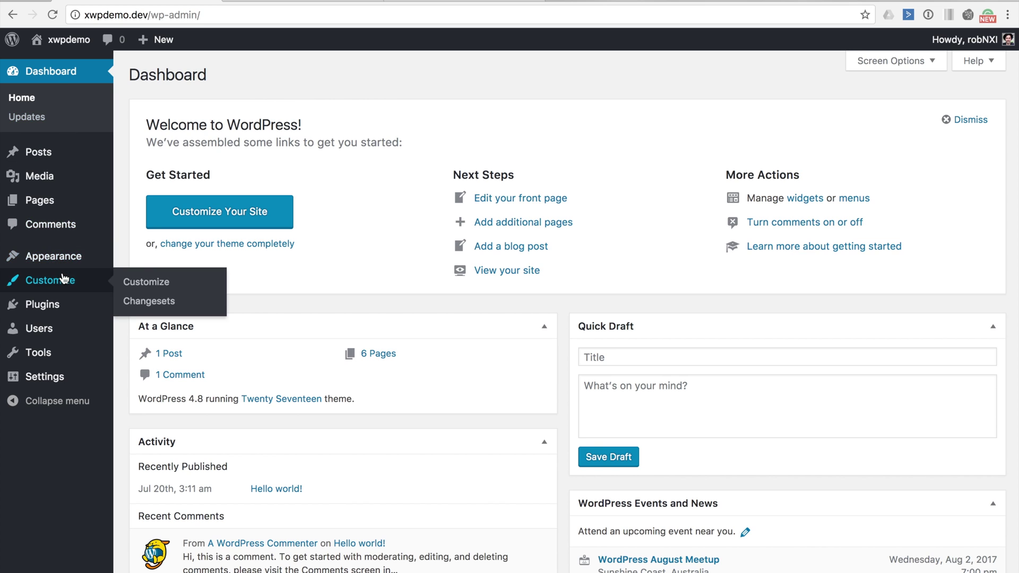
left_click(144, 301)
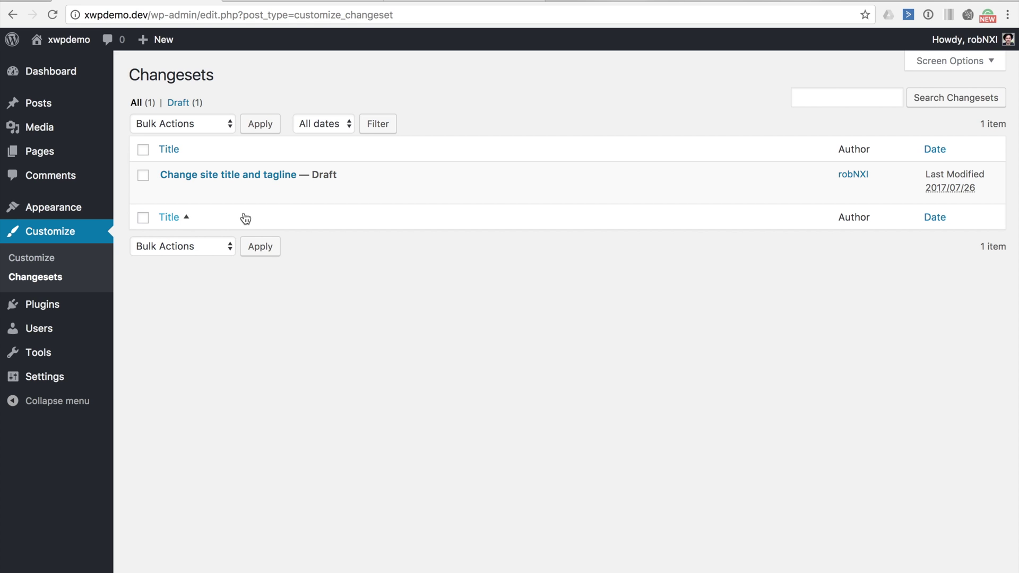
mouse_move(222, 192)
Remove the blogdescription setting from 'Change site title and tagline', save the draft, and preview it.
left_click(213, 177)
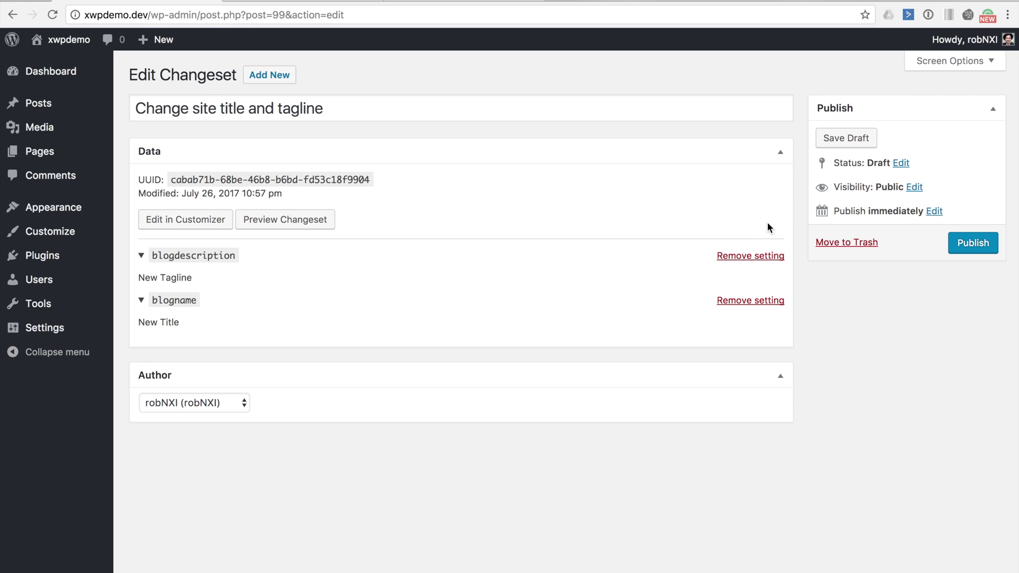
left_click(746, 257)
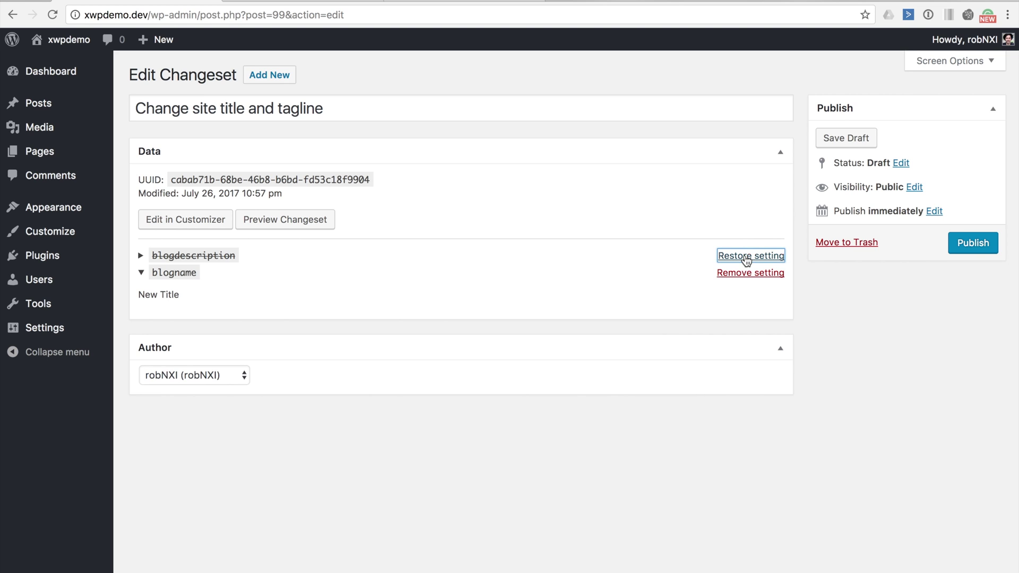
left_click(846, 137)
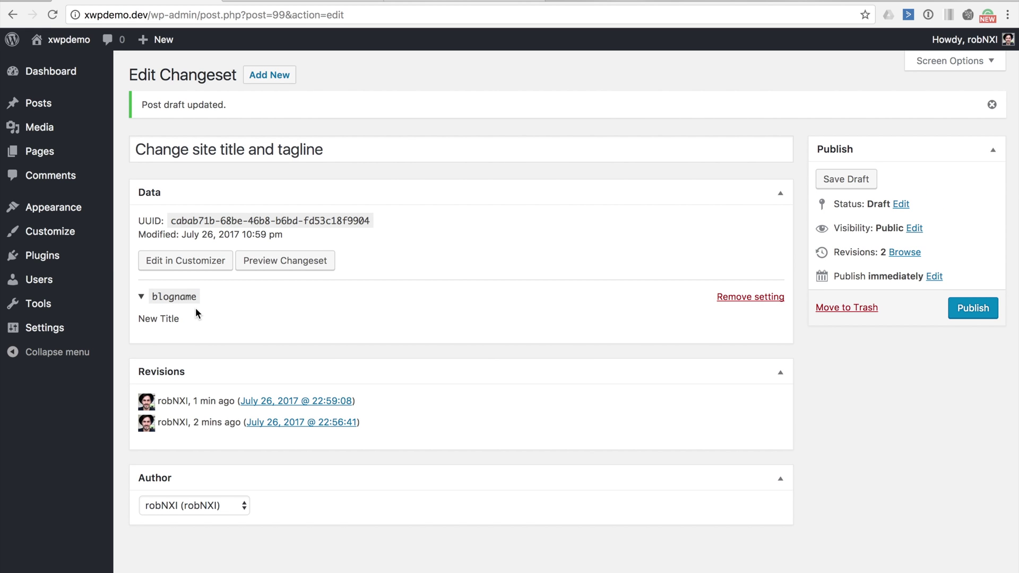
mouse_move(89, 237)
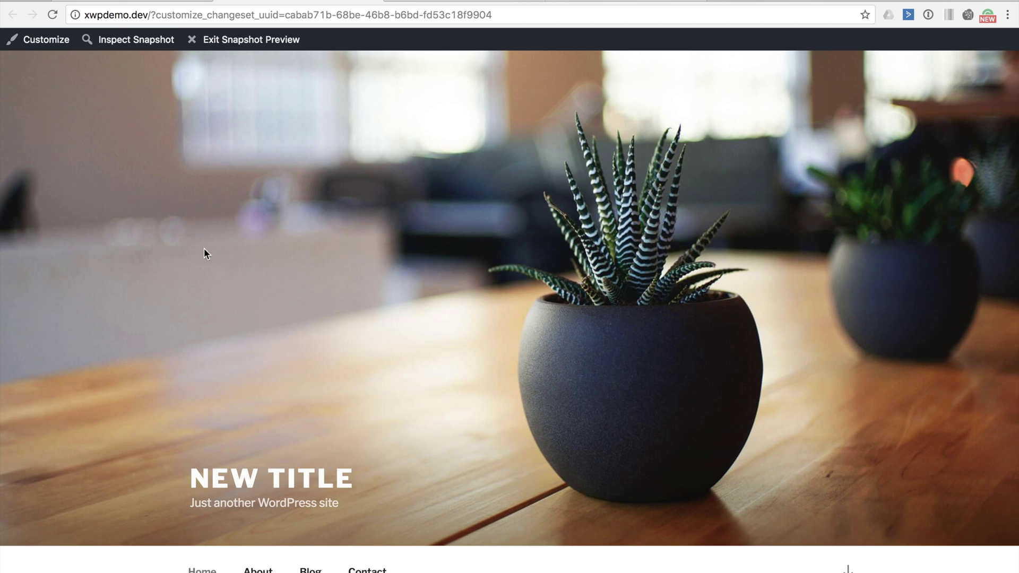
left_click(115, 2)
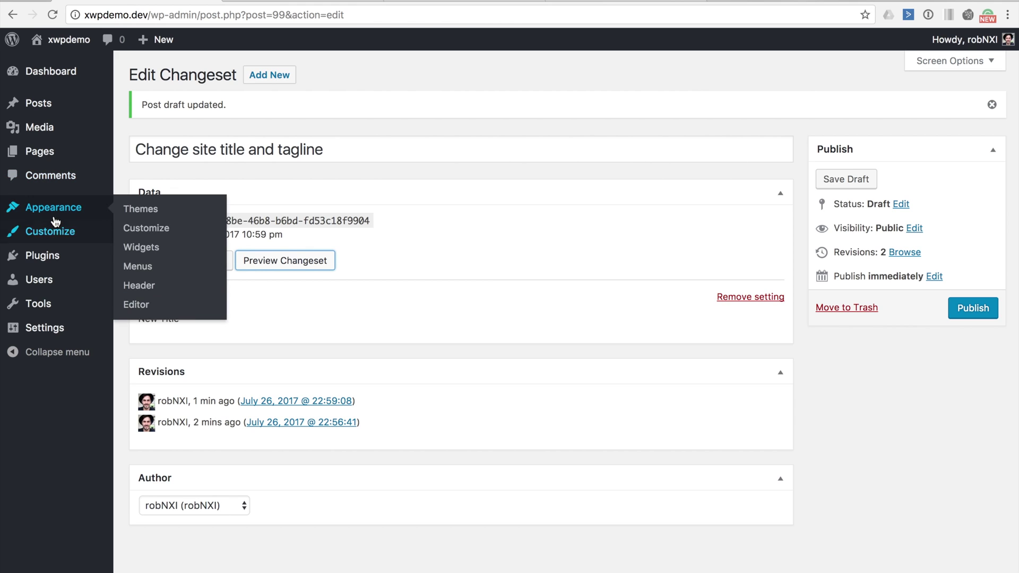
Open a new Customizer session and pick the Dark color scheme under Colors.
mouse_move(53, 230)
left_click(137, 232)
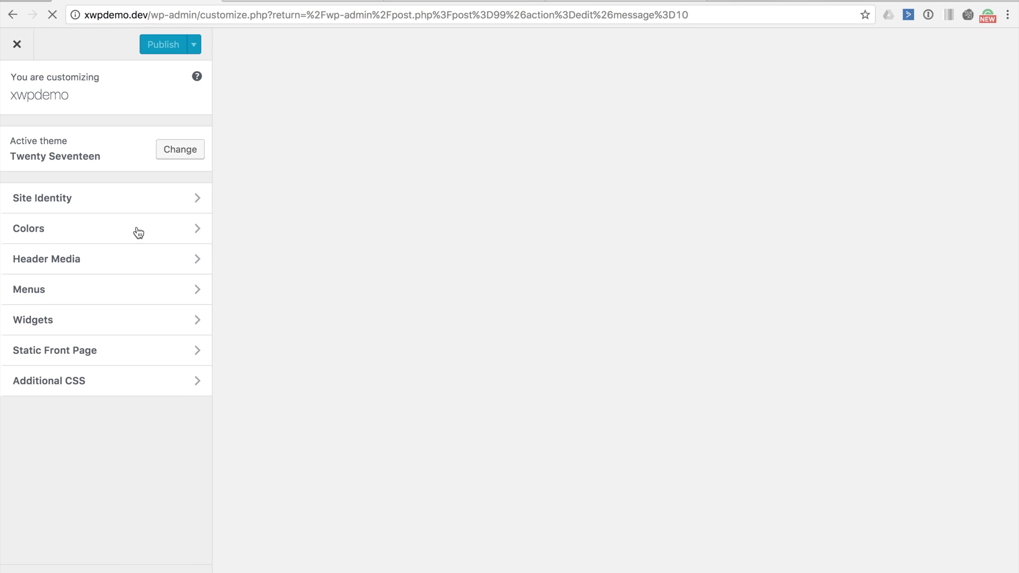
left_click(88, 204)
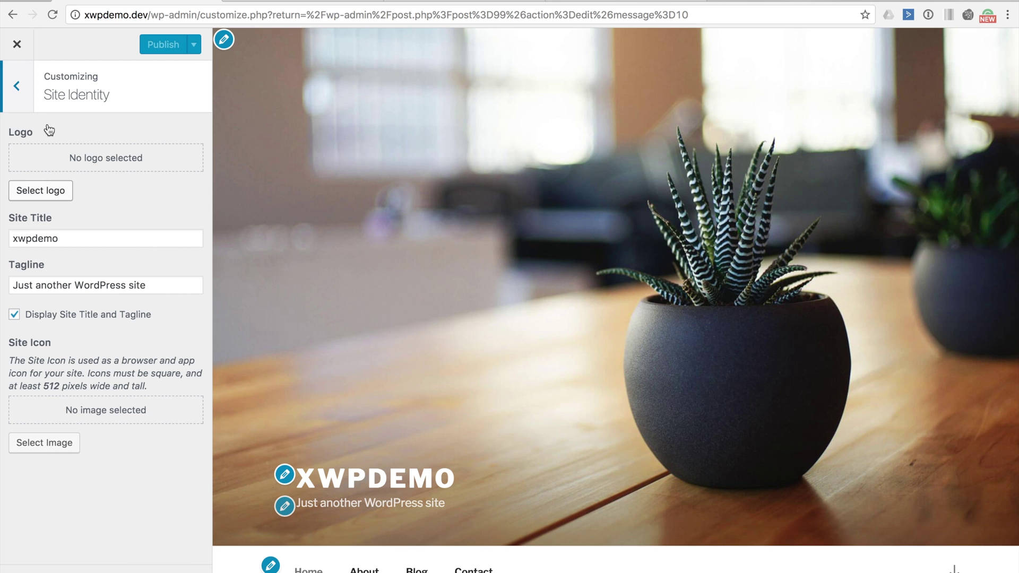
left_click(17, 85)
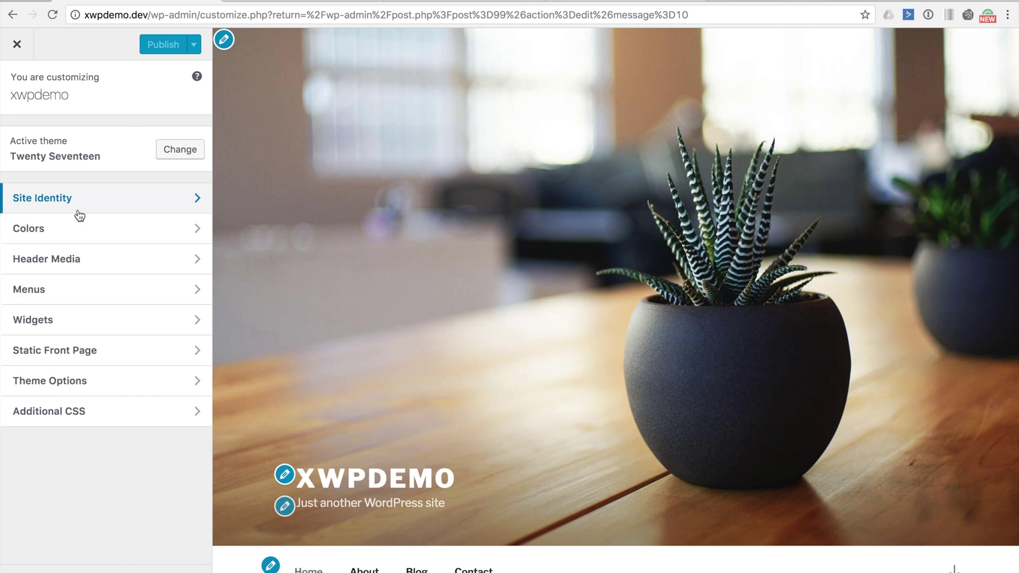
left_click(64, 230)
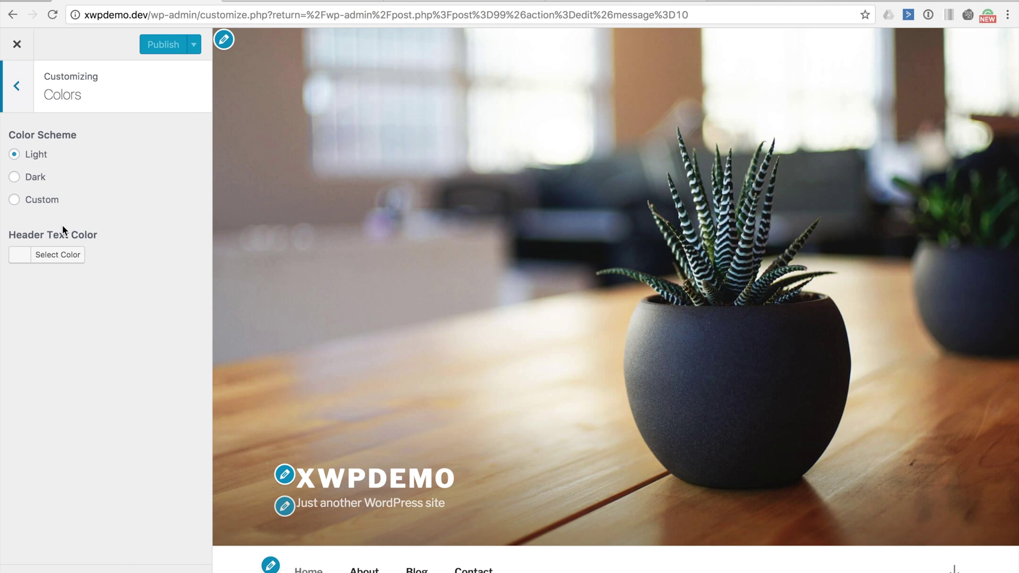
left_click(16, 178)
Save the dark scheme change as a draft titled 'Change color scheme to dark'.
left_click(194, 45)
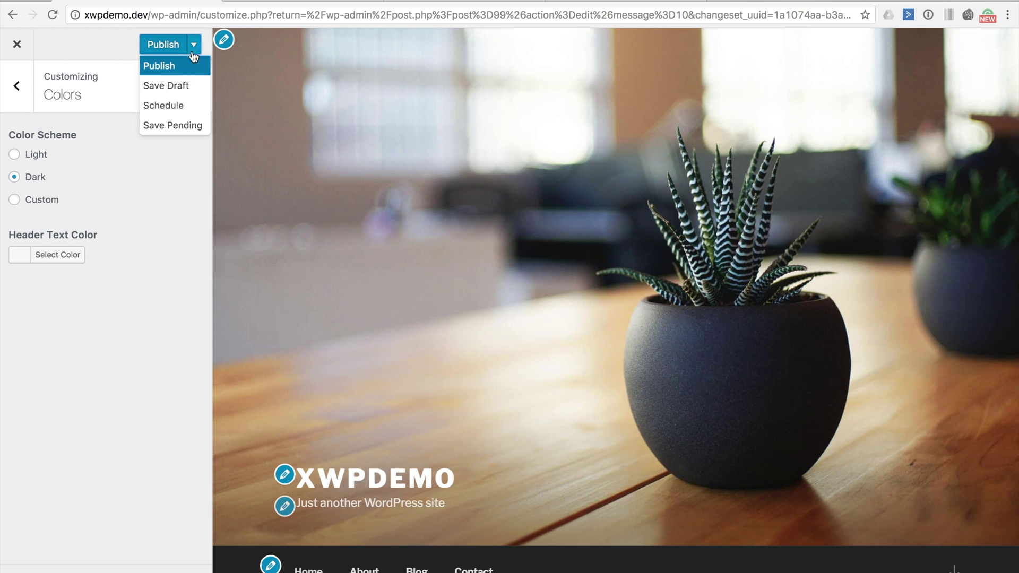
left_click(174, 82)
left_click(141, 47)
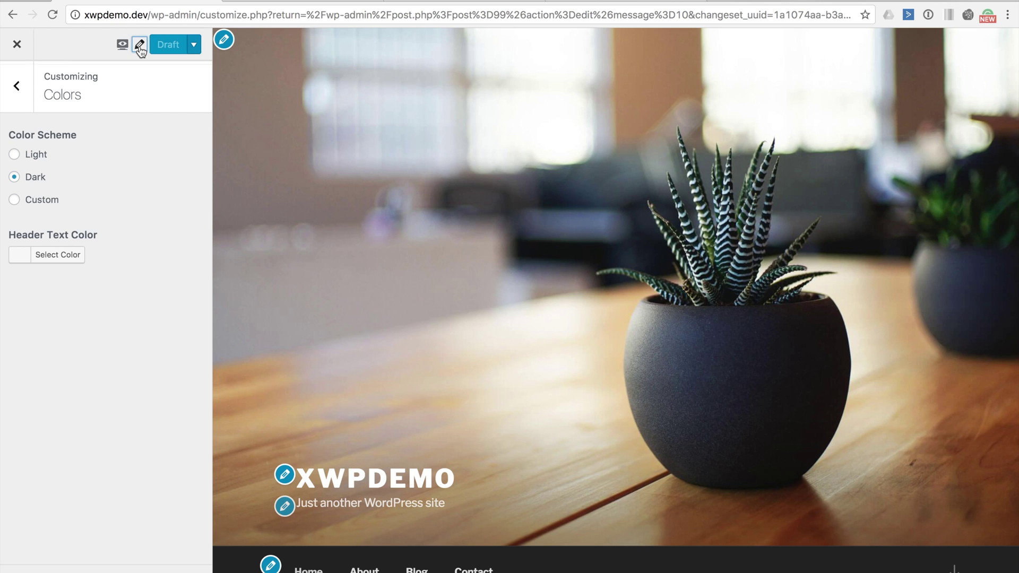
triple_click(90, 123)
type("Change")
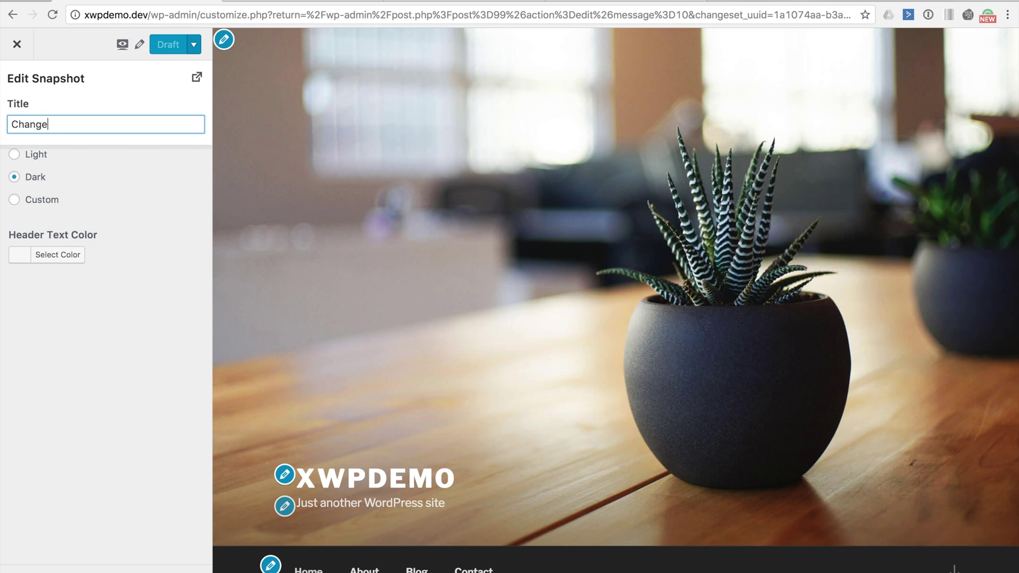
type(" color scheme to dark")
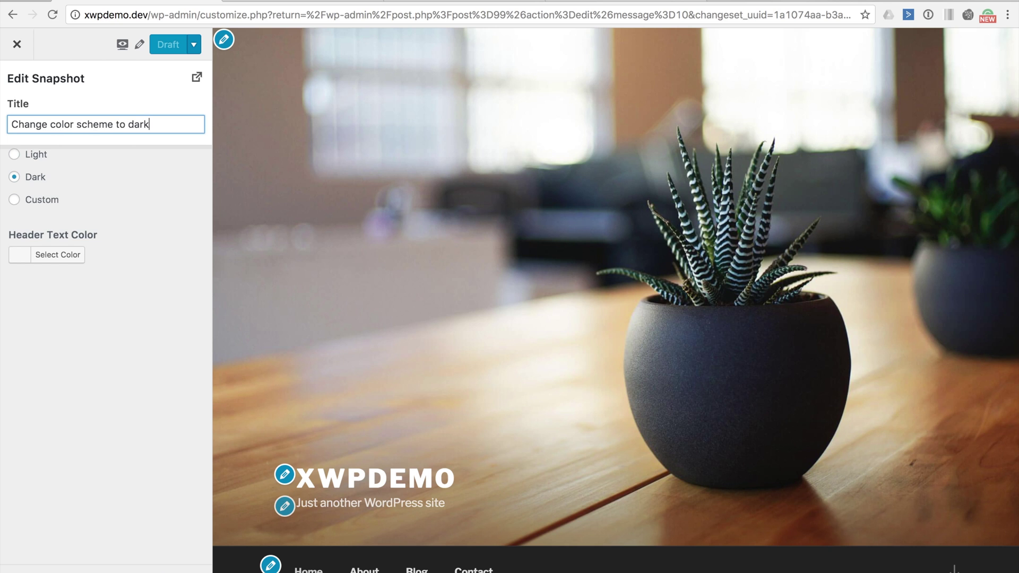
left_click(153, 157)
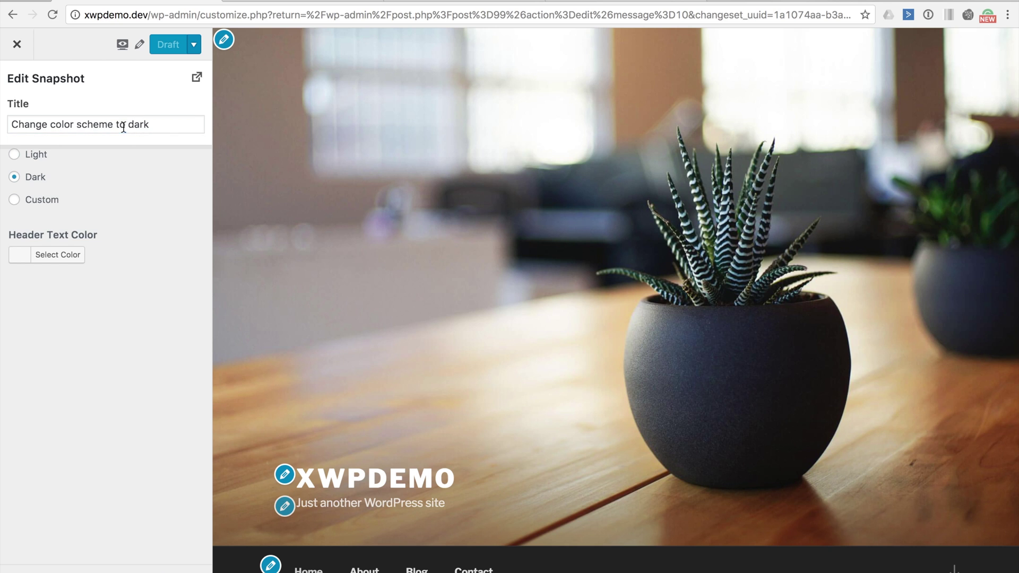
left_click(153, 179)
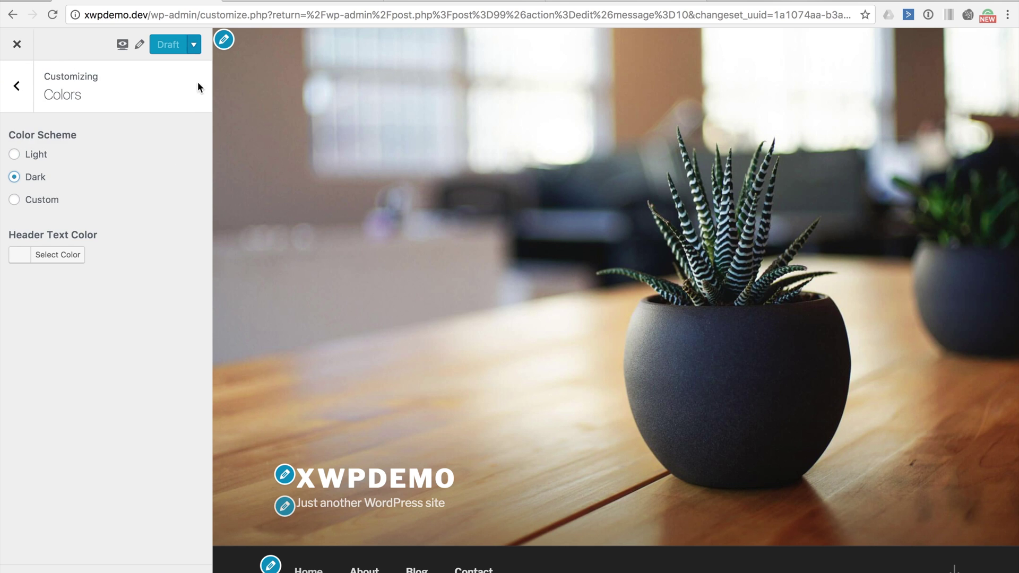
left_click(194, 46)
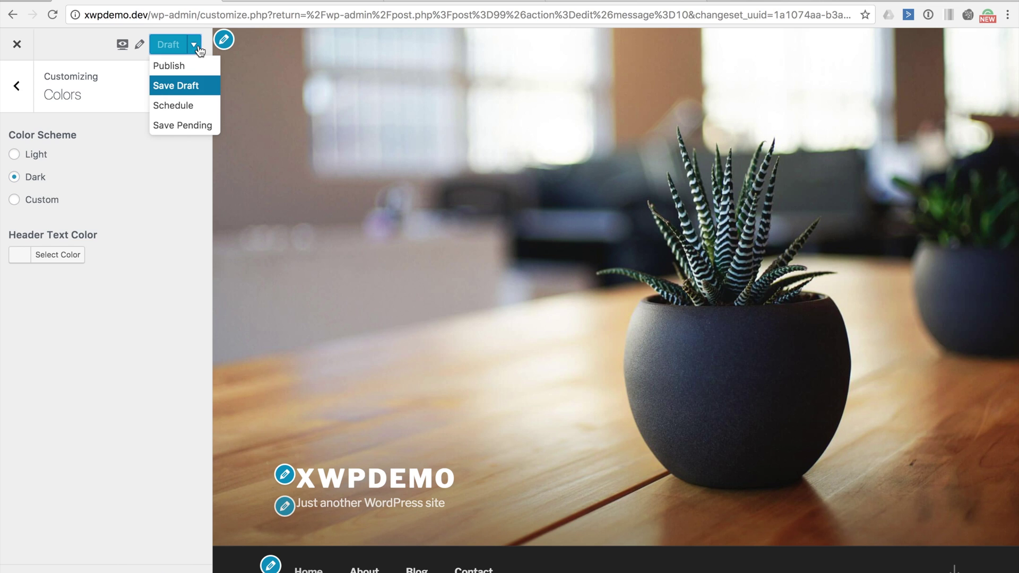
left_click(173, 108)
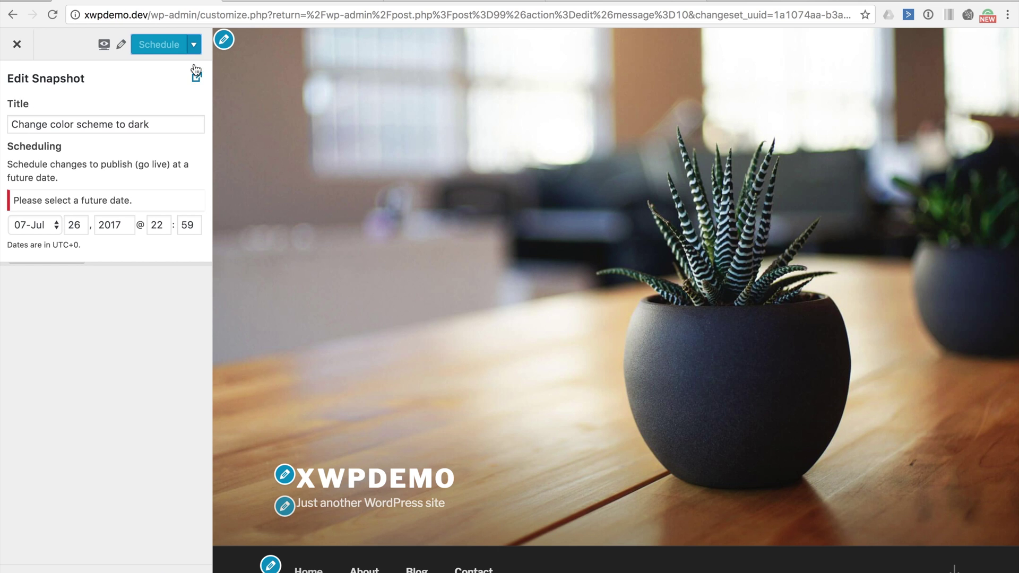
left_click(109, 362)
left_click(198, 52)
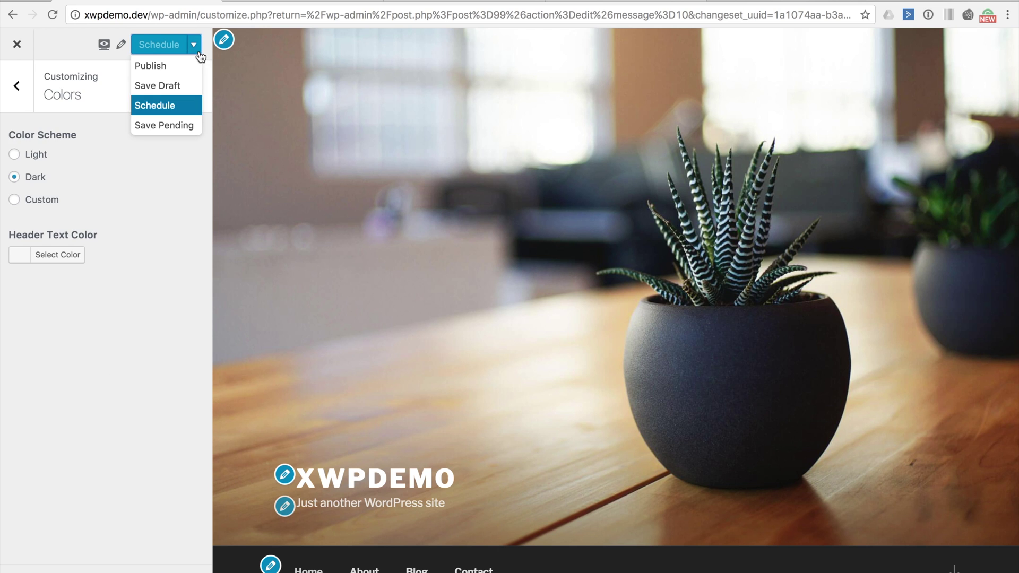
left_click(164, 88)
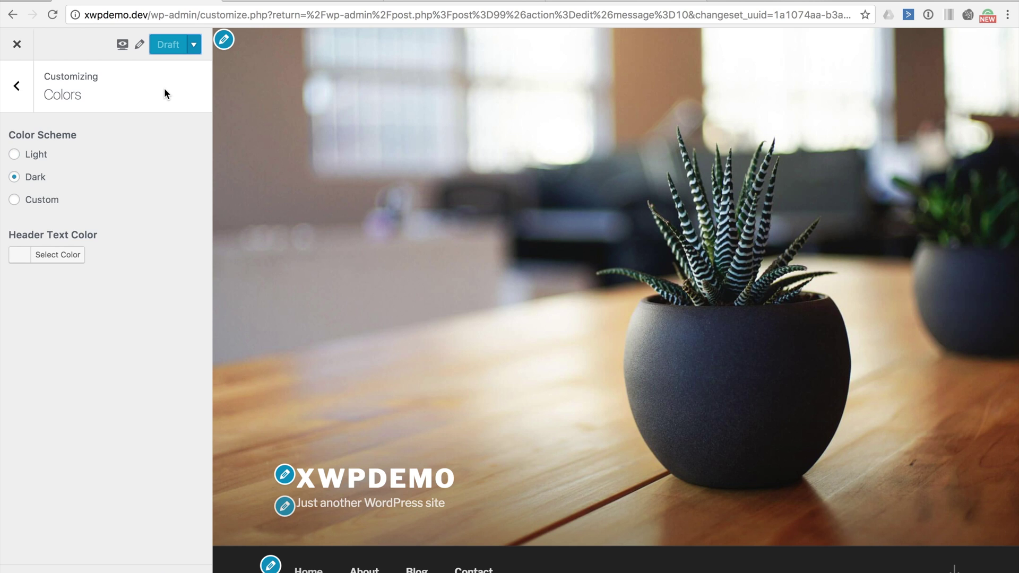
Exit the Customizer and go to the Customize > Changesets list.
left_click(14, 45)
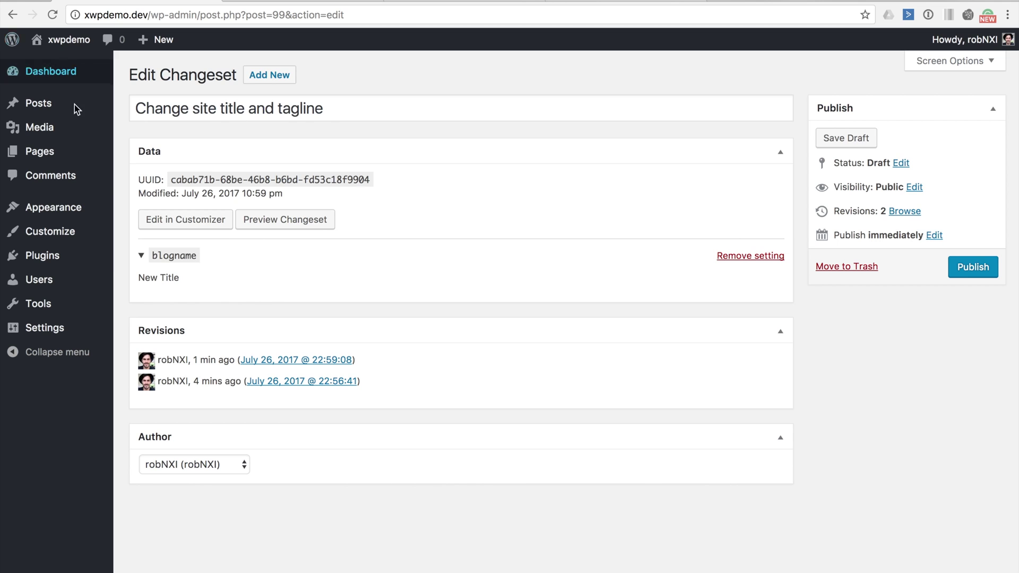
mouse_move(67, 232)
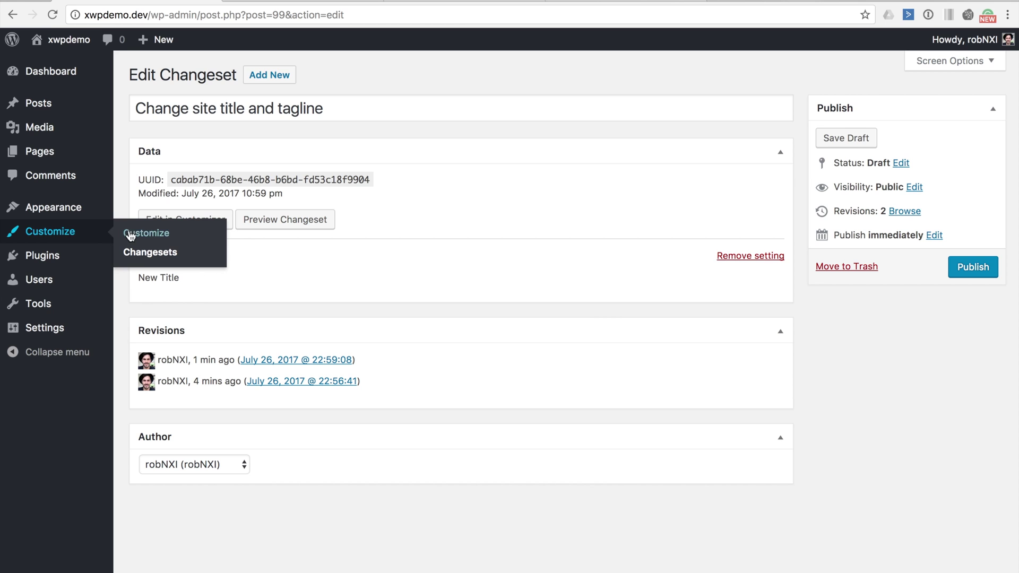
left_click(141, 253)
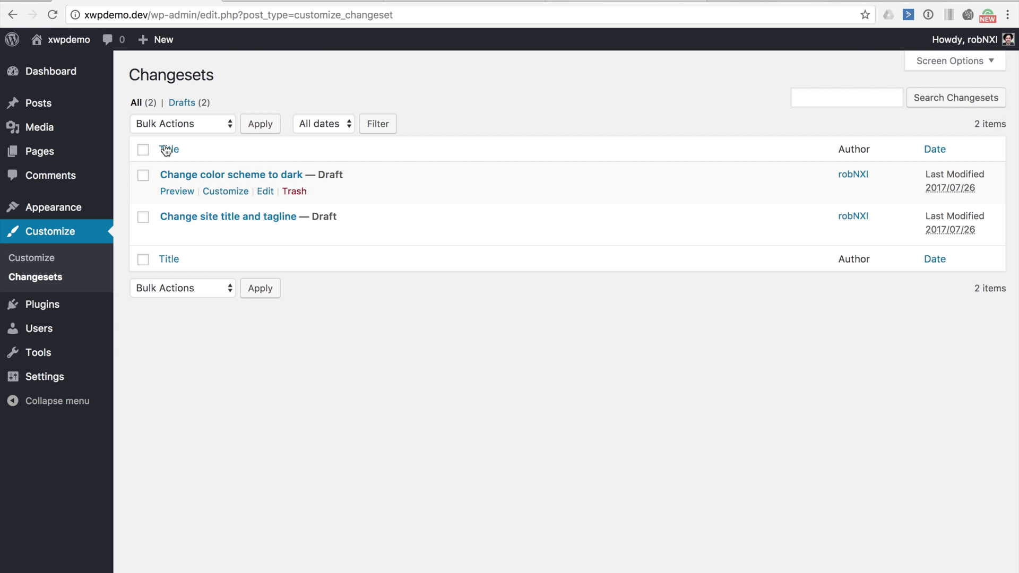
Select both draft changesets and choose Merge Changesets from Bulk Actions.
left_click(143, 150)
left_click(180, 123)
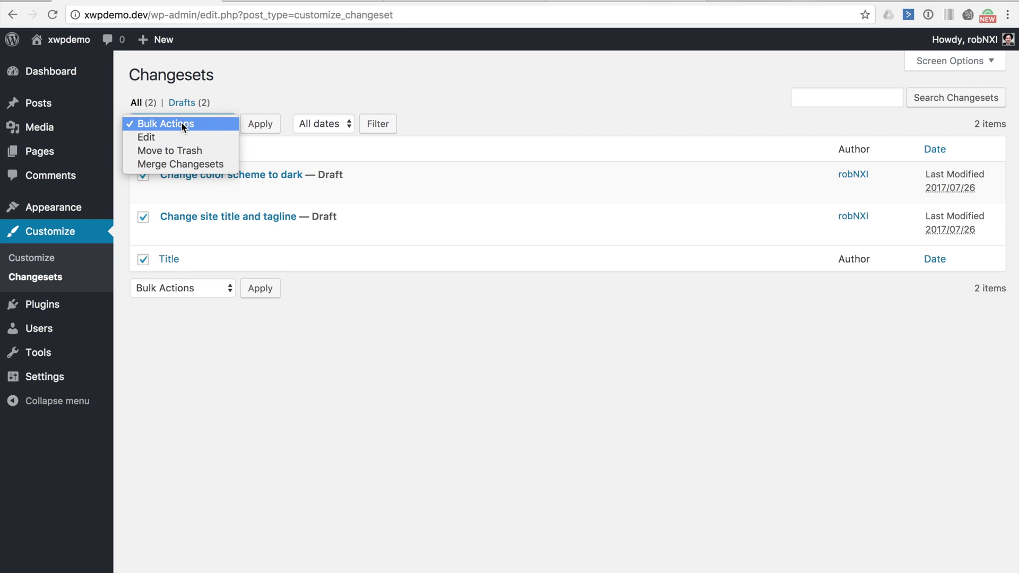
left_click(196, 166)
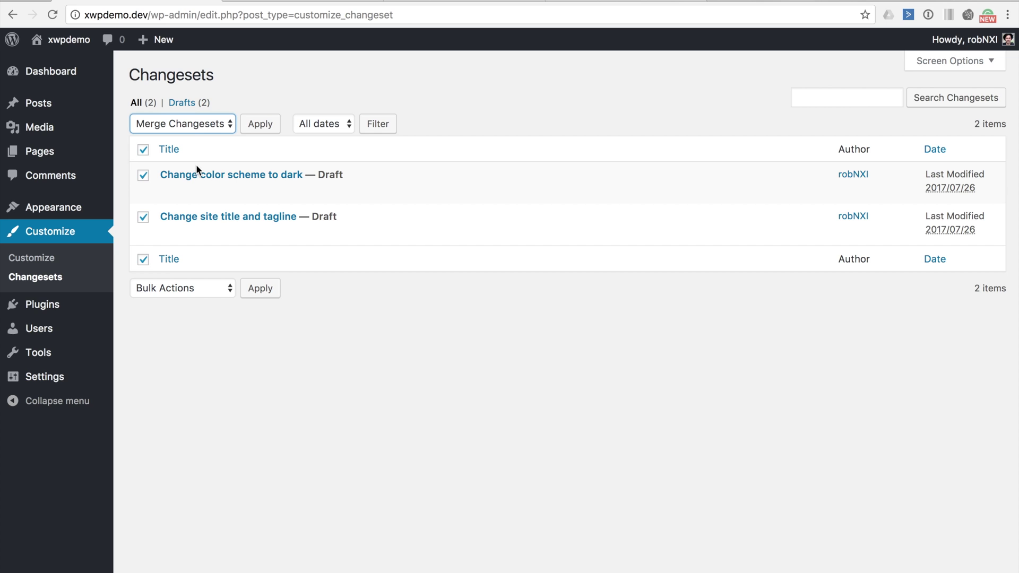
Apply the merge, then reopen the Changesets list to see the new merged draft.
left_click(265, 129)
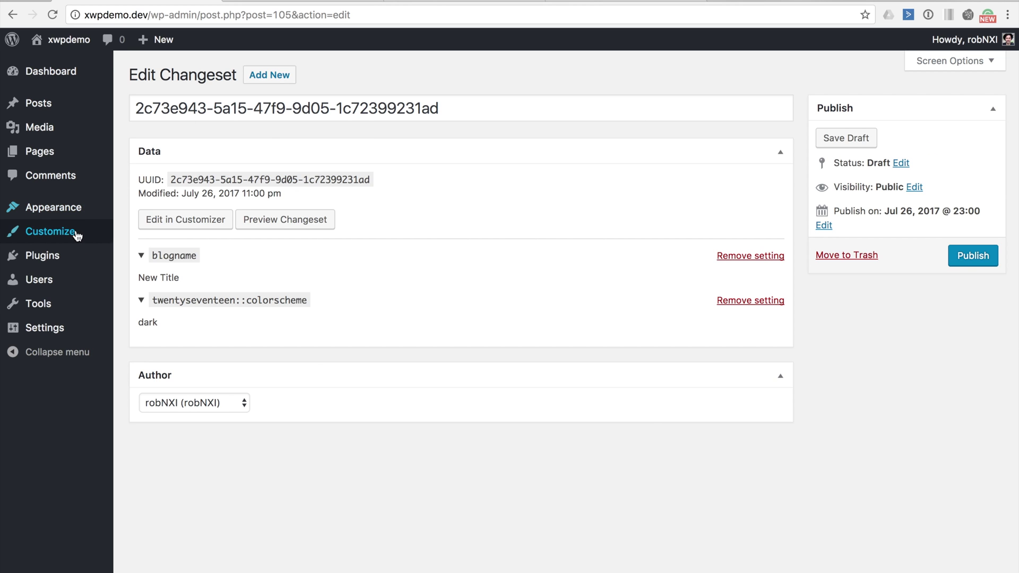
mouse_move(108, 236)
left_click(140, 252)
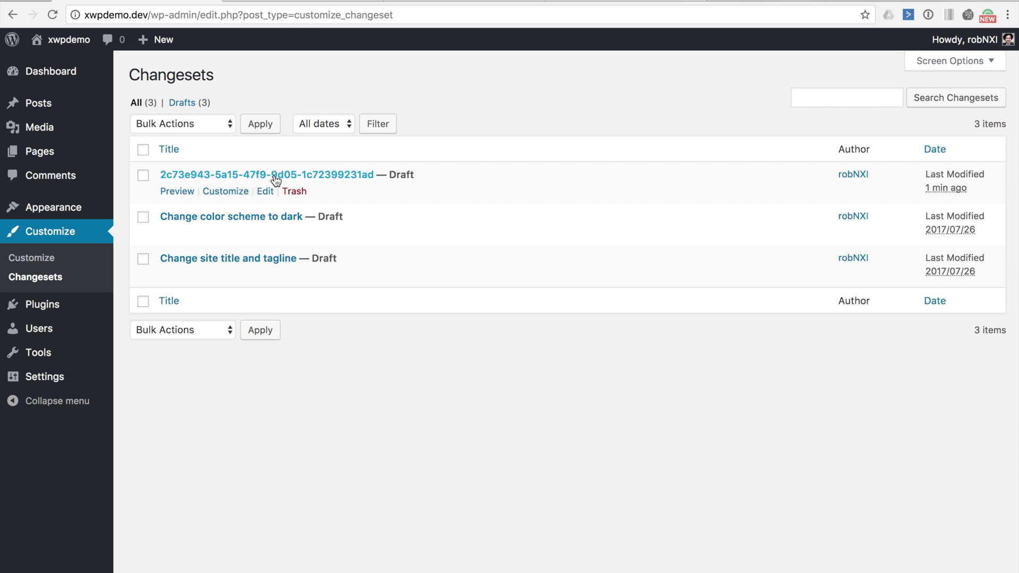
Preview the merged changeset and scroll down to check NEW TITLE and the dark scheme.
left_click(178, 192)
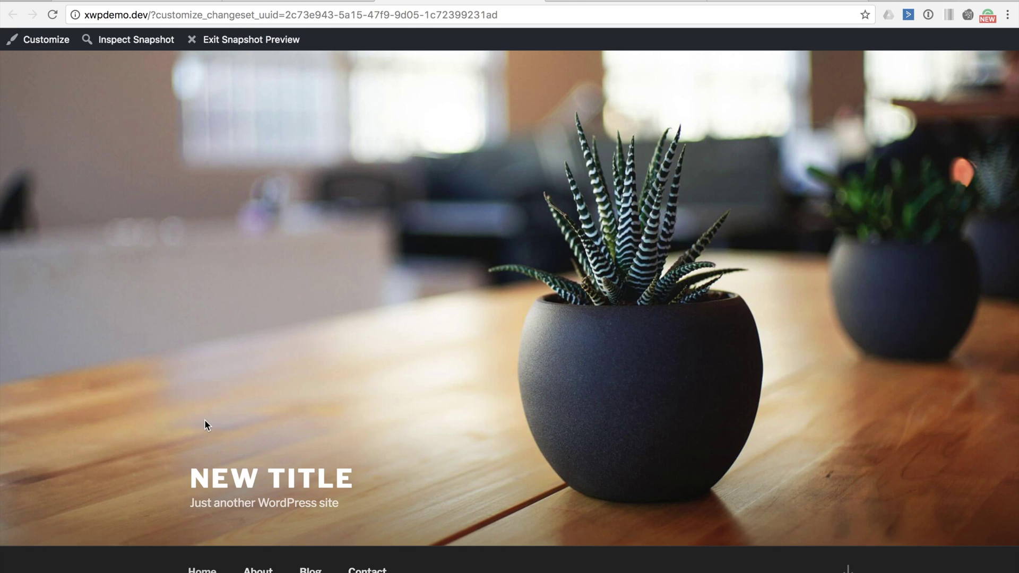
scroll(223, 488, "down", 4)
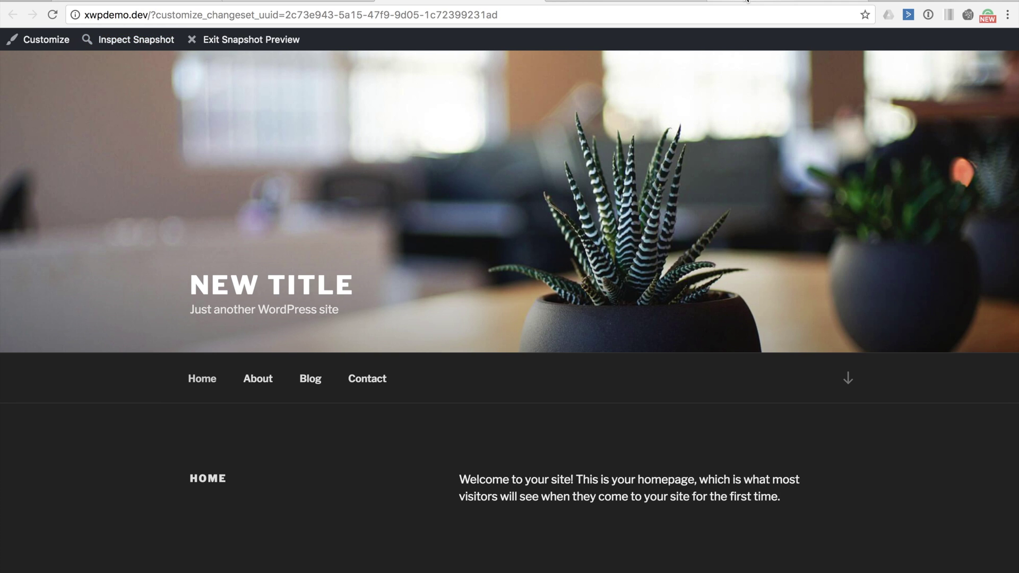
Switch to the wordpress.org Customize Snapshots plugin page and scroll back to its top.
left_click(746, 1)
scroll(389, 296, "up", 7)
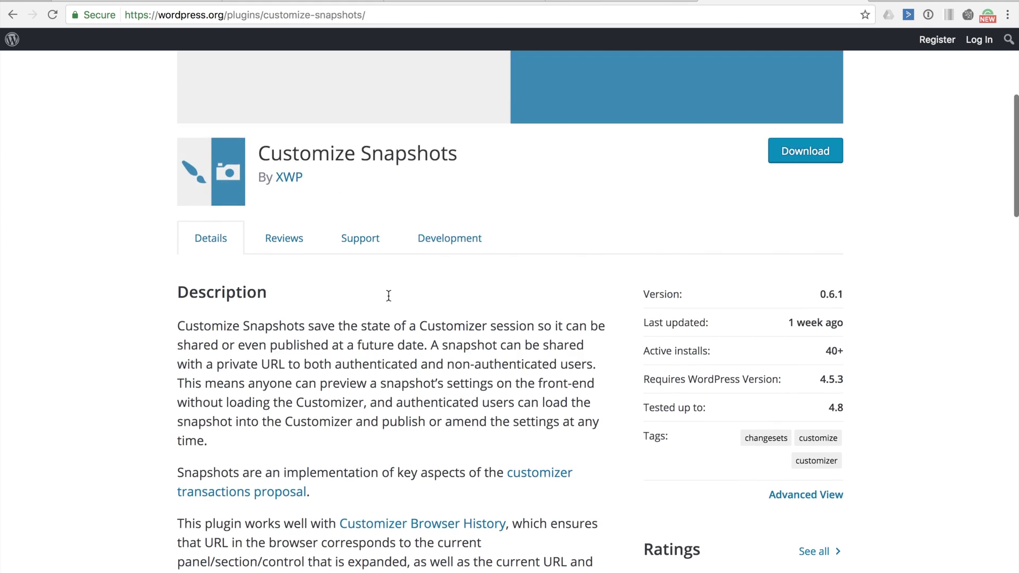
scroll(388, 295, "up", 2)
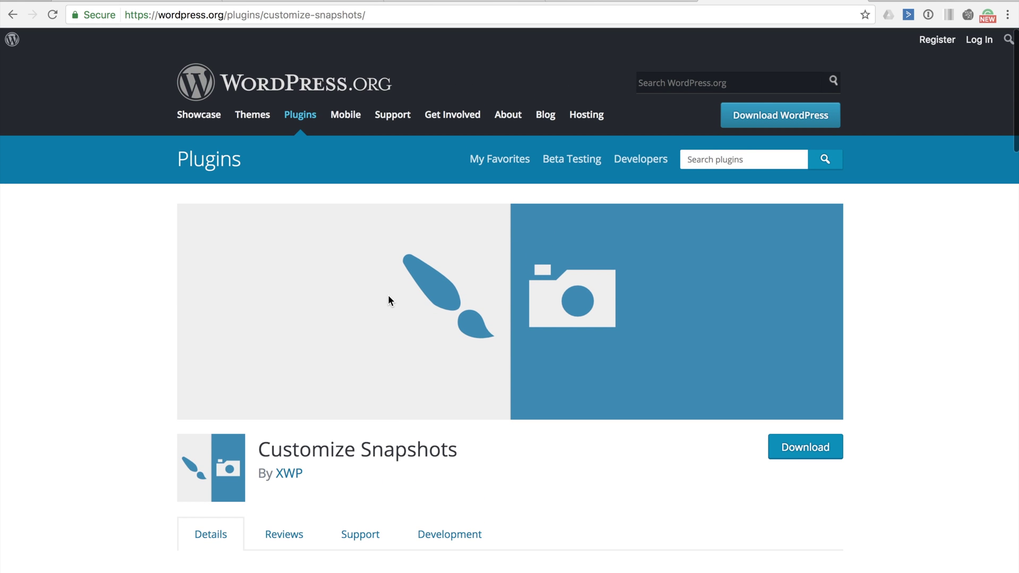